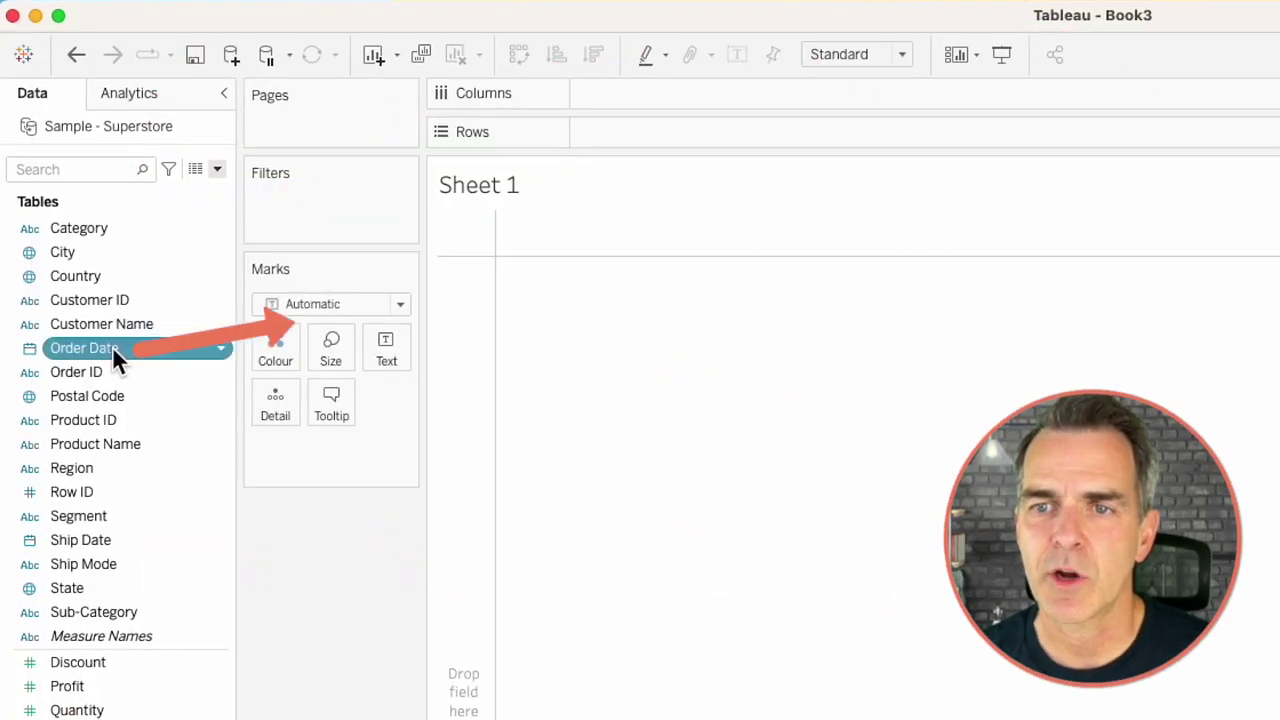
Place YEAR(Order Date) on Columns to show year headers 2019 through 2022.
drag(112, 346, 660, 96)
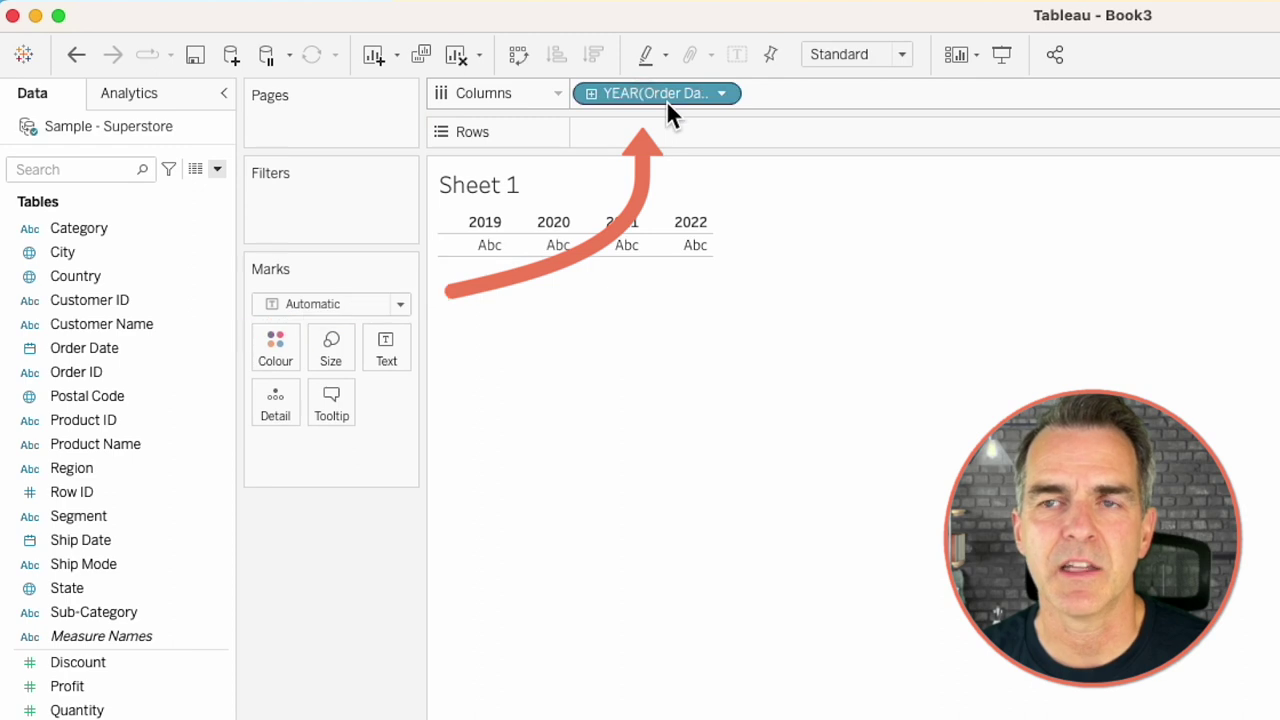
Split each year into quarters and set the view to fit Entire View.
click(591, 93)
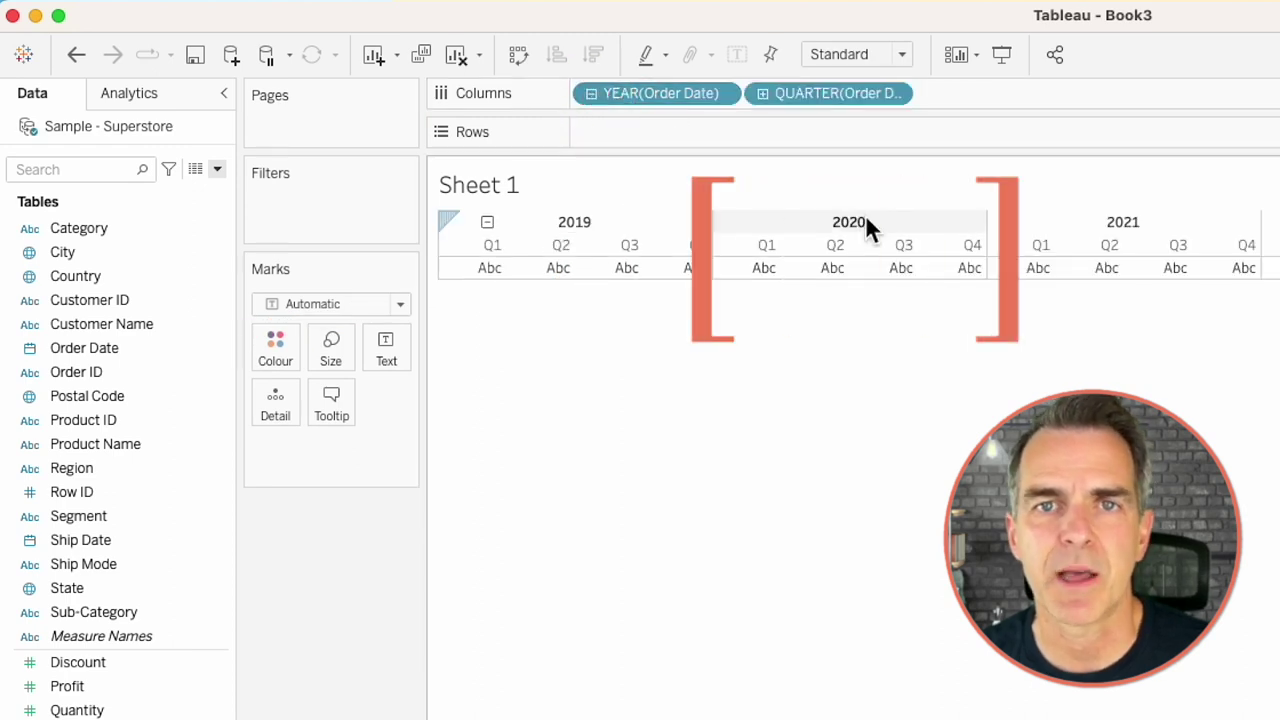
click(851, 54)
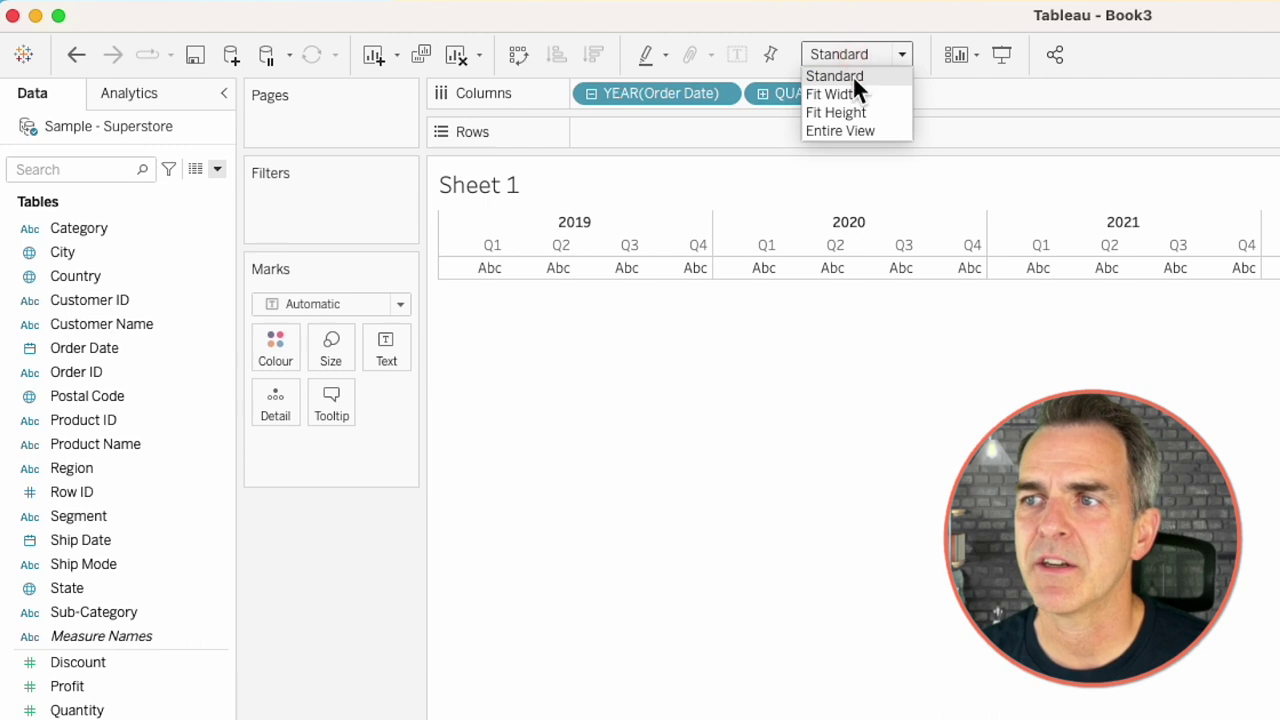
click(850, 128)
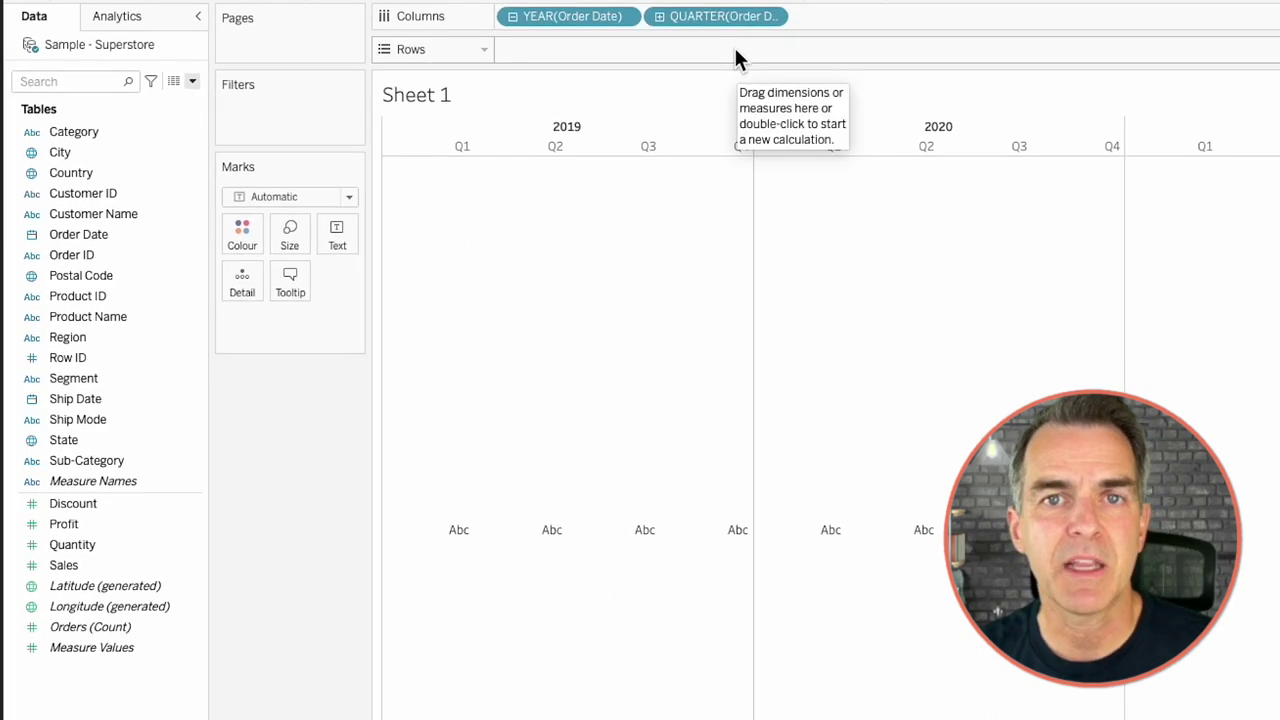
Show one circle mark per Customer Name and start a new calculated field.
mouse_move(120, 214)
mouse_down()
mouse_move(151, 246)
mouse_move(243, 286)
mouse_up()
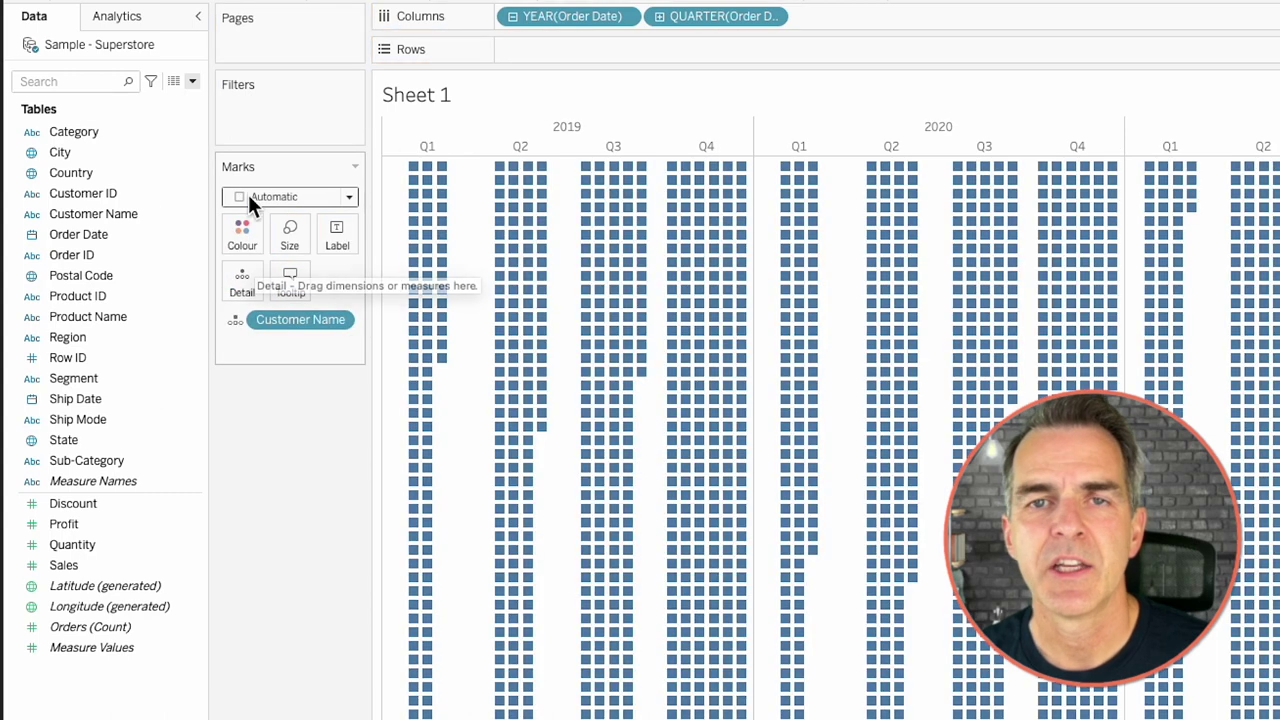
click(249, 192)
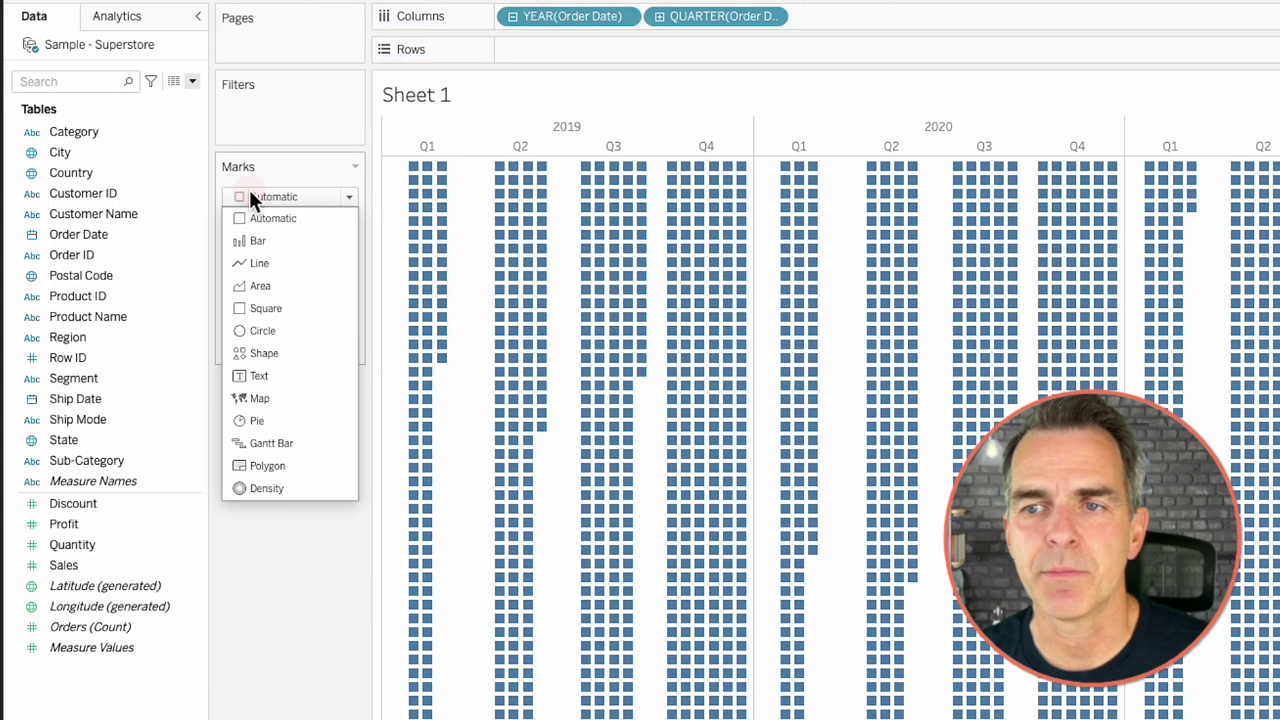
click(257, 326)
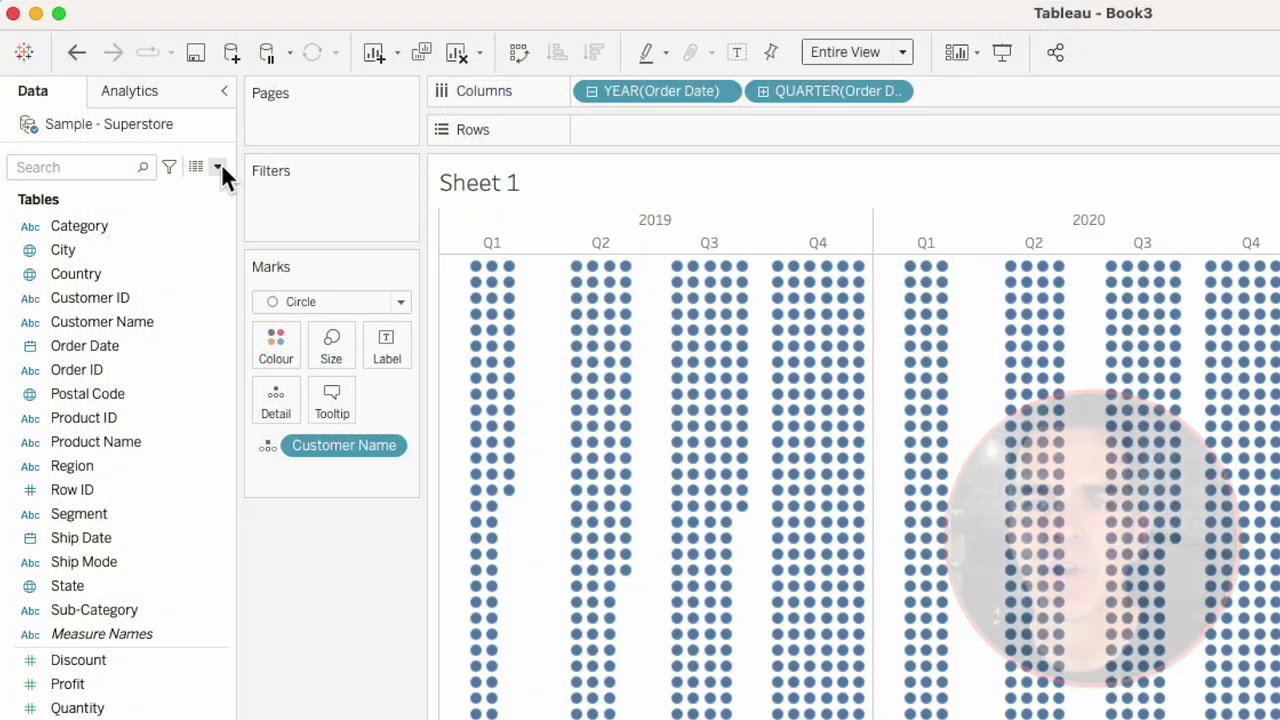
click(218, 166)
click(201, 188)
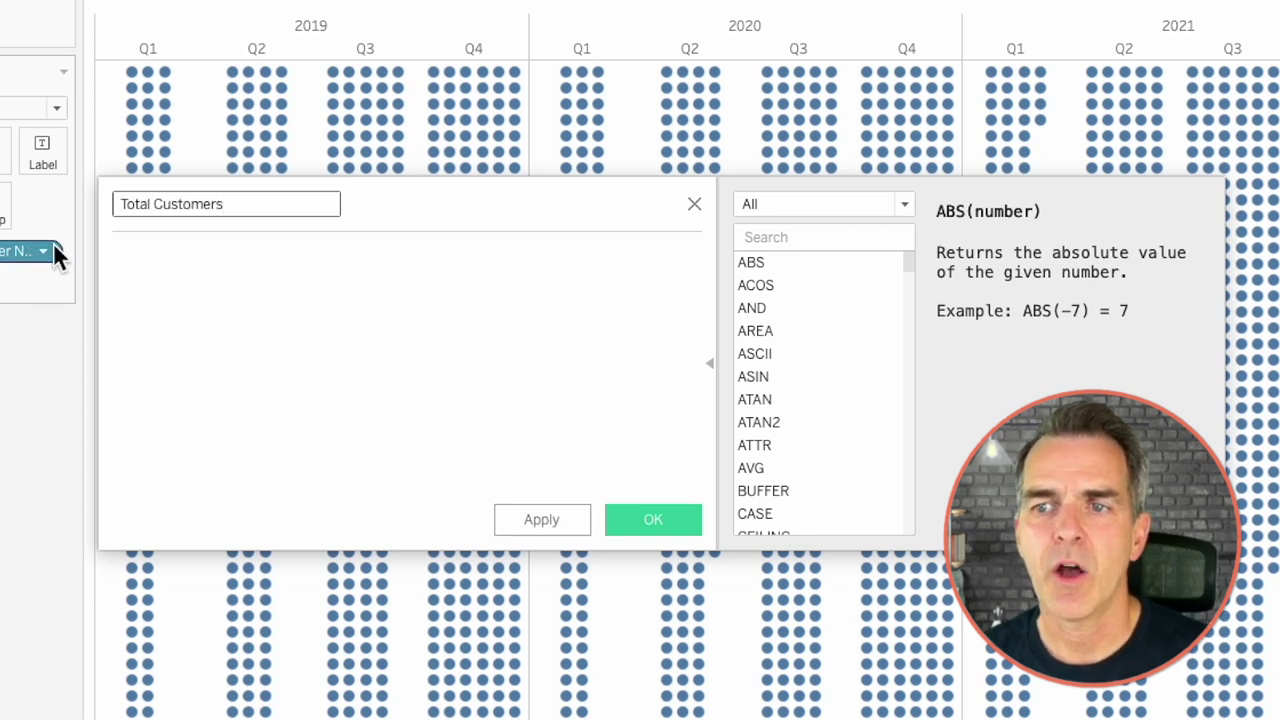
Define Total Customers as INDEX() and place it on Rows as a vertical axis.
text(index)
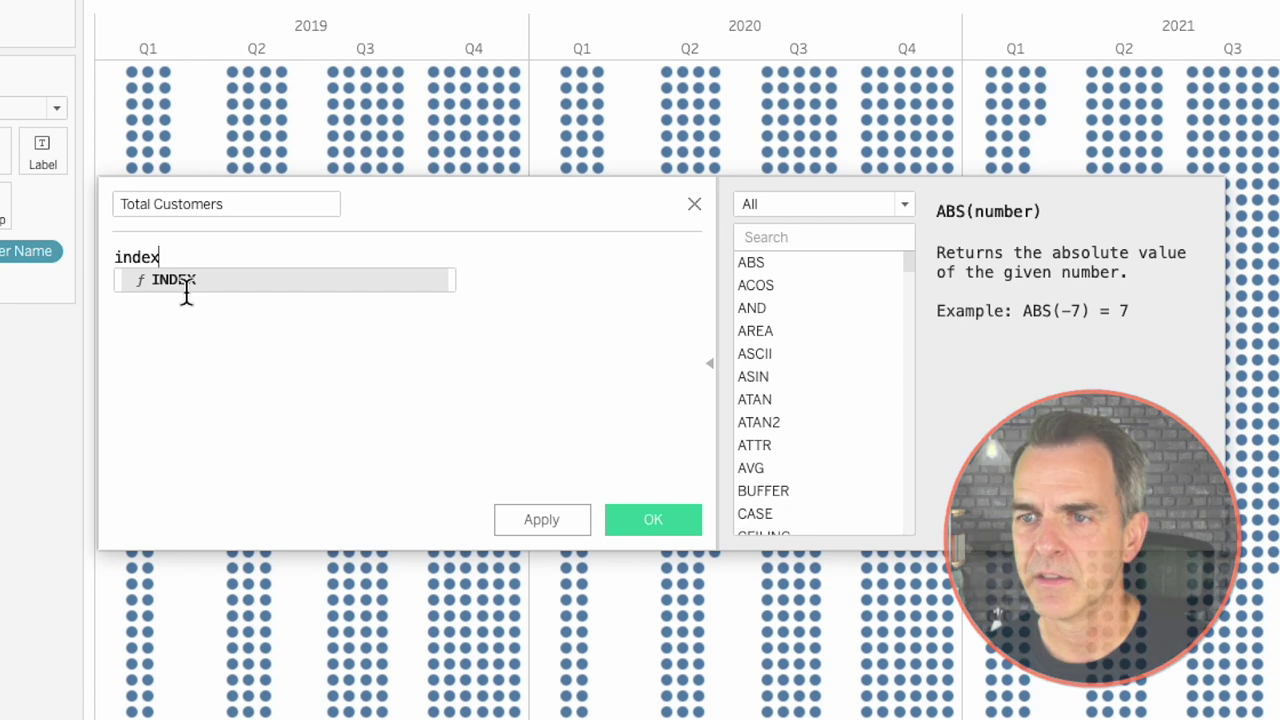
key(Return)
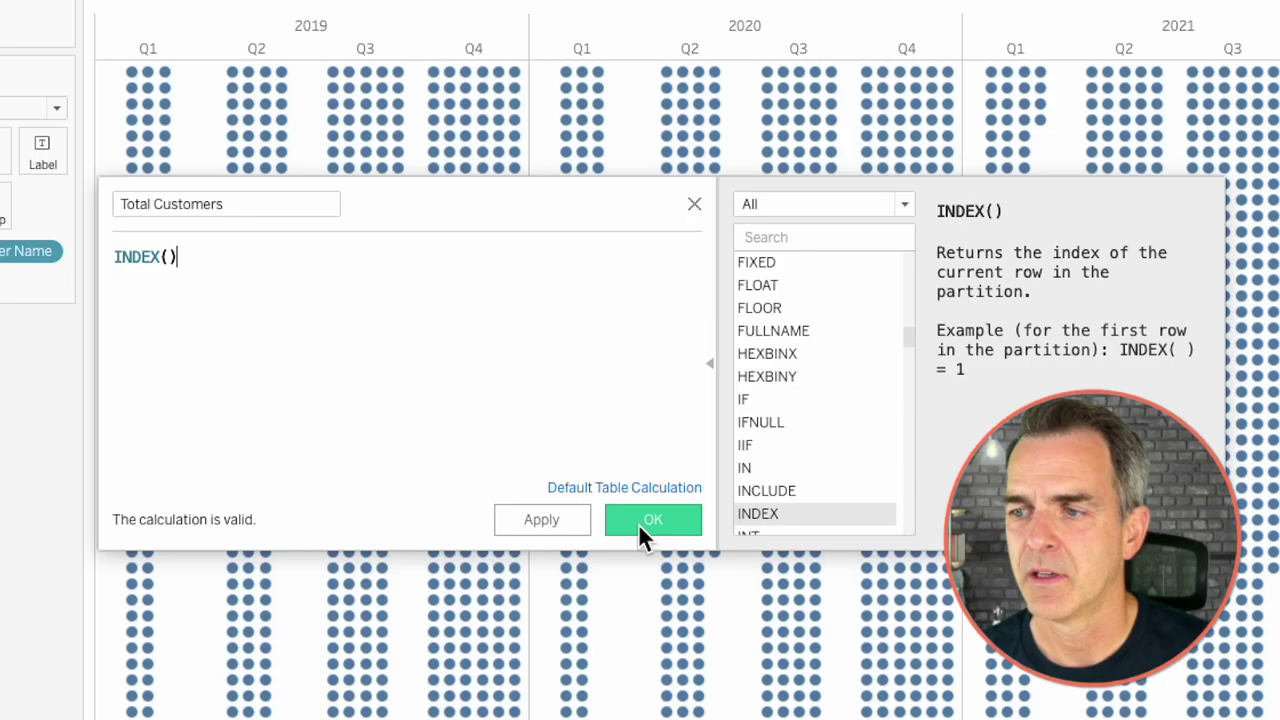
click(638, 523)
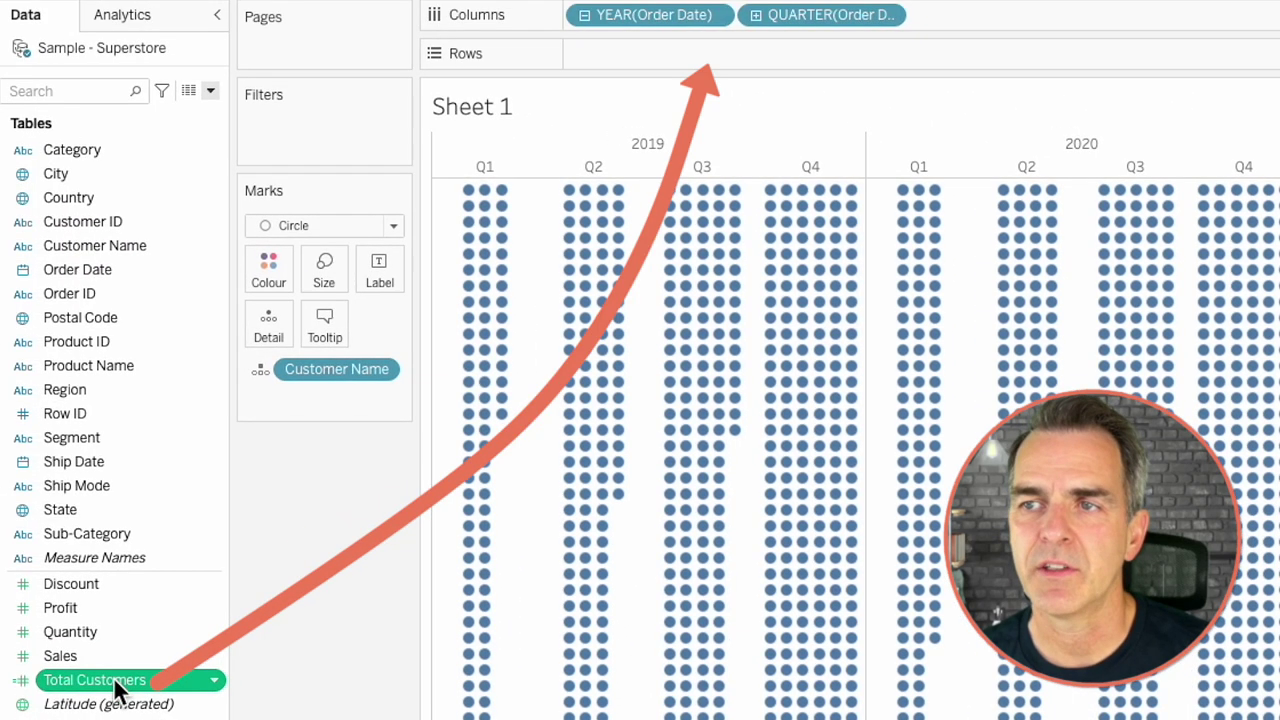
drag(118, 690, 731, 56)
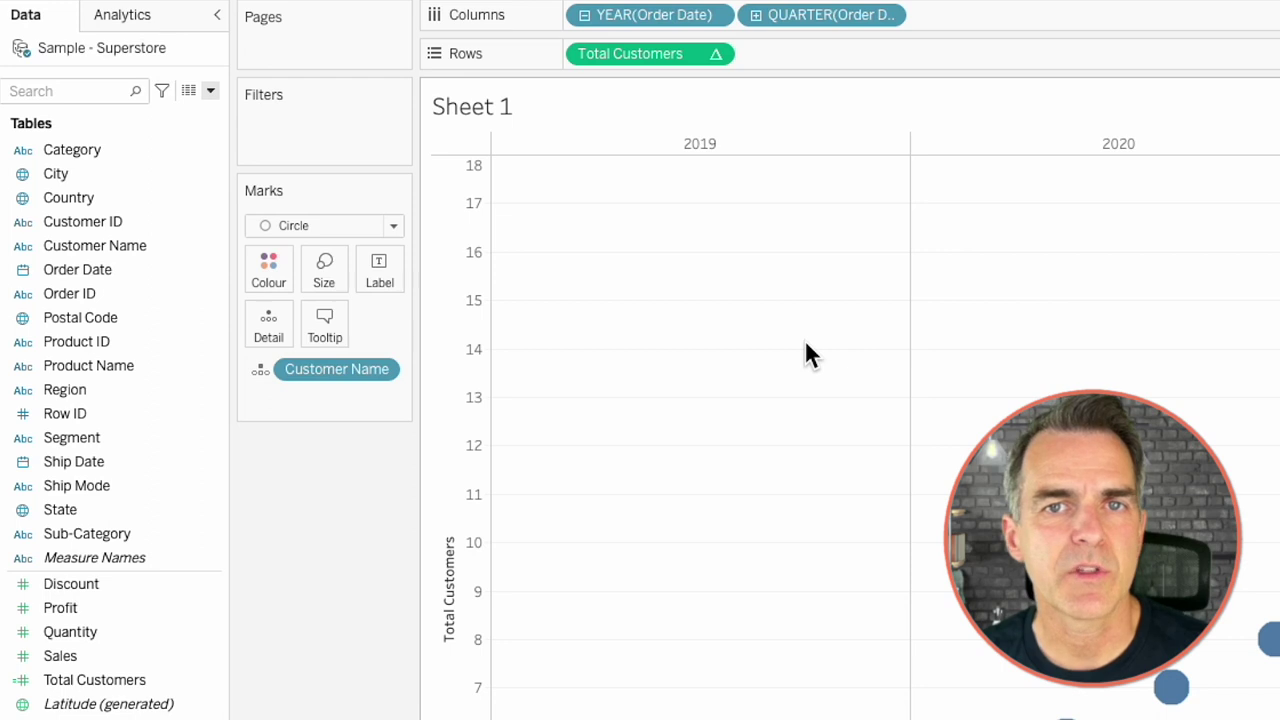
Create a Jitter calculation of AVG(random()) and add it to Columns beside the quarters.
click(212, 91)
click(193, 110)
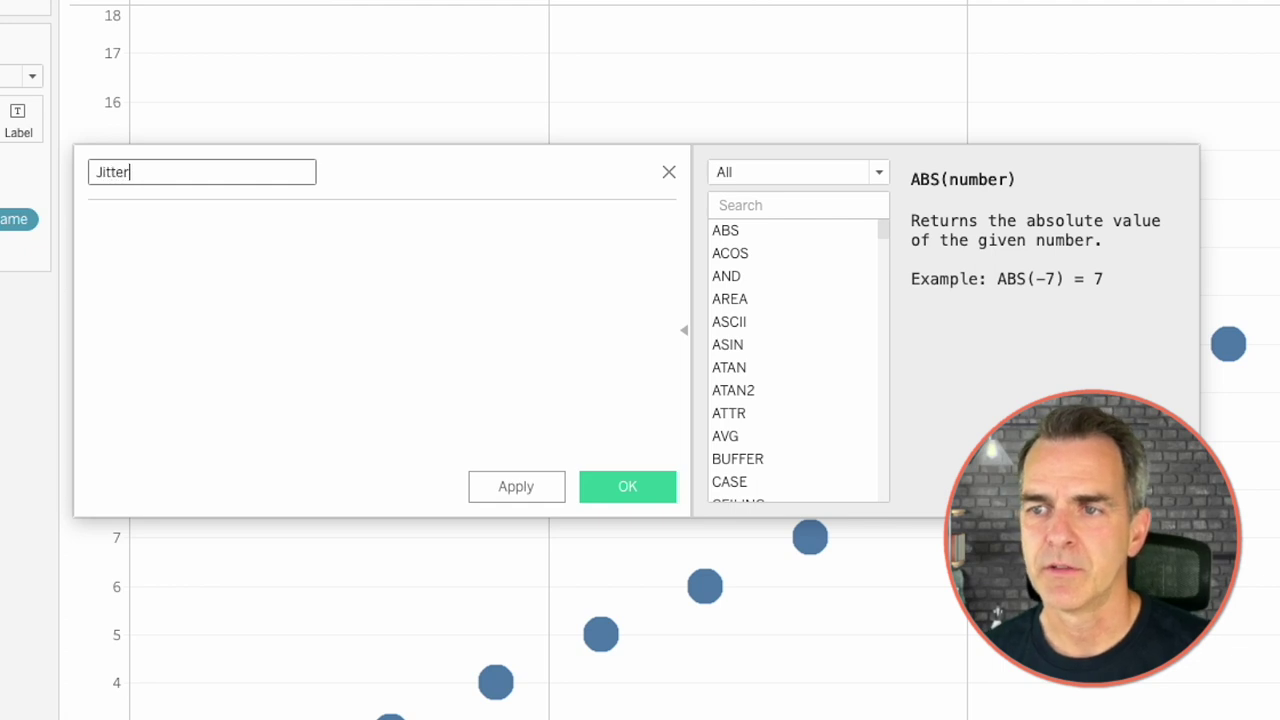
text(AVG(random()))
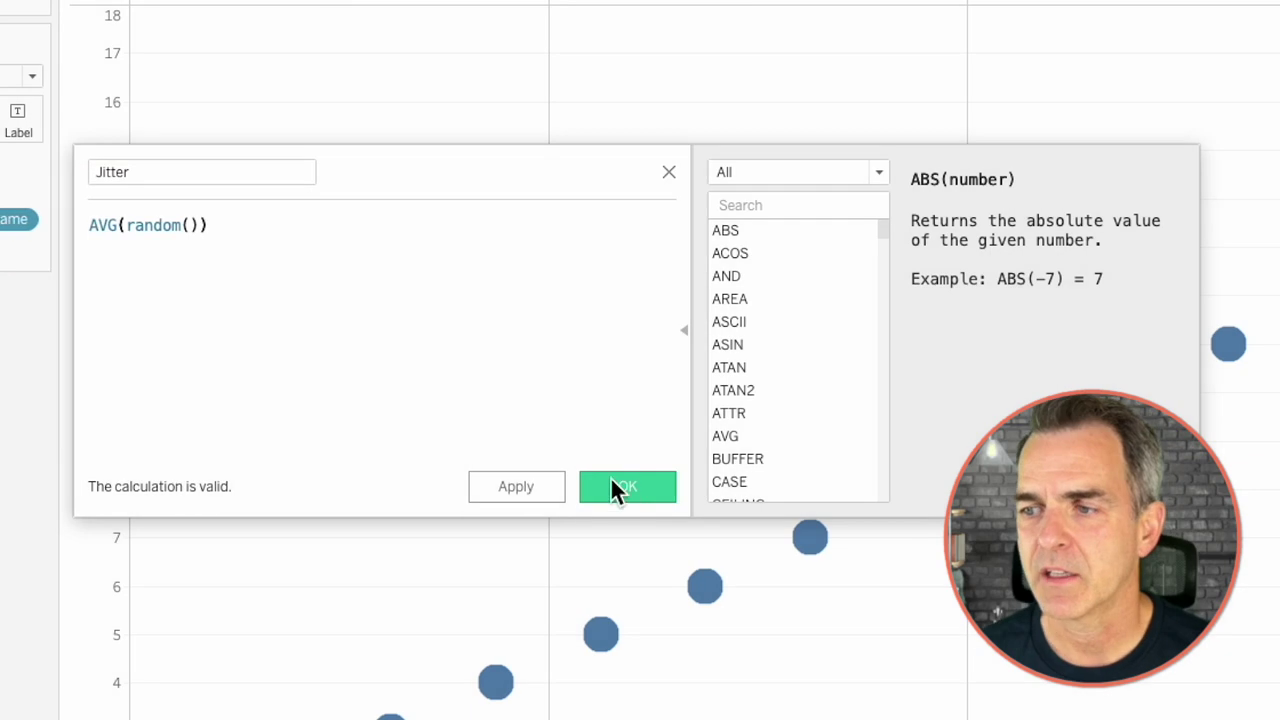
click(615, 487)
drag(72, 614, 970, 26)
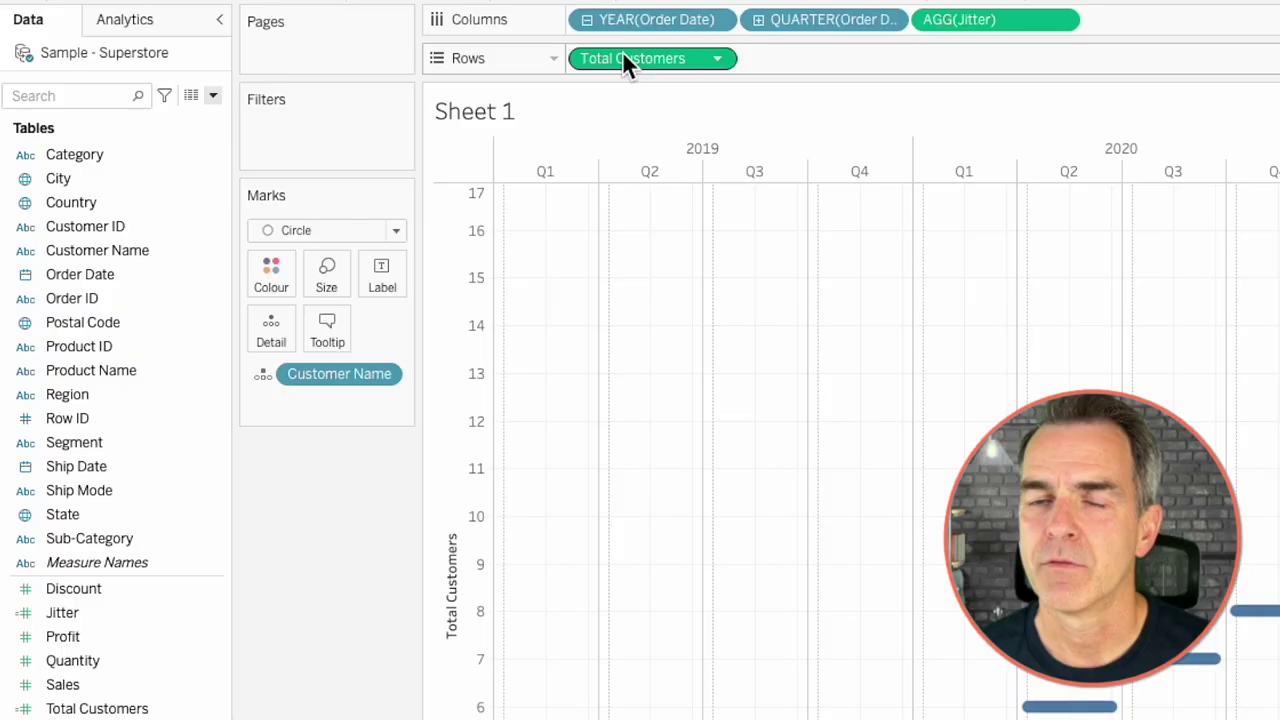
Set Total Customers to compute along Customer Name only using Specific Dimensions.
right_click(622, 58)
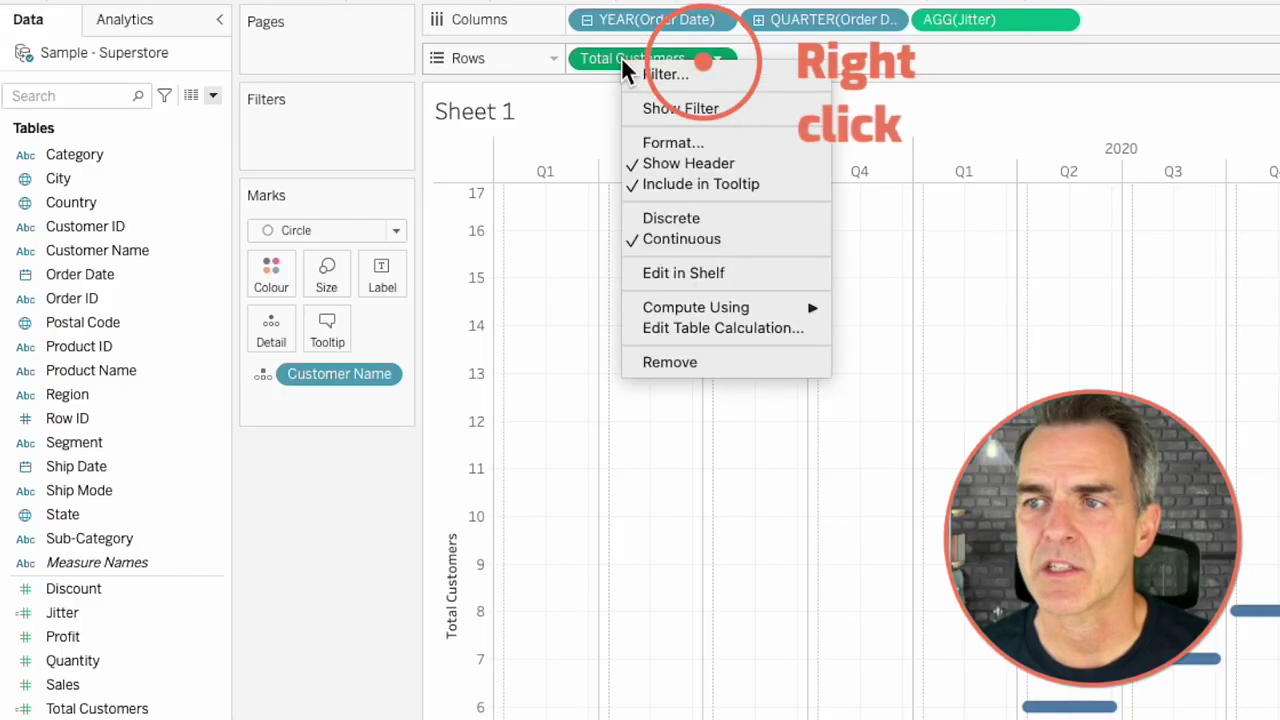
mouse_move(727, 312)
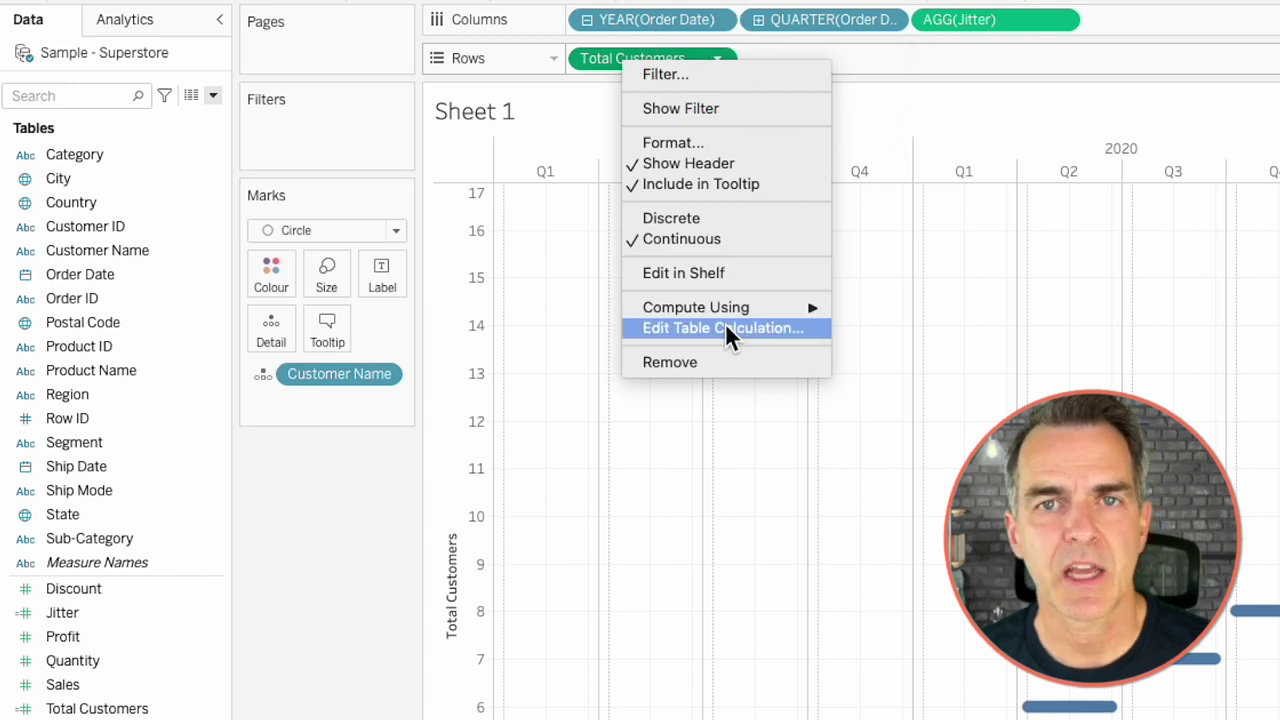
click(725, 325)
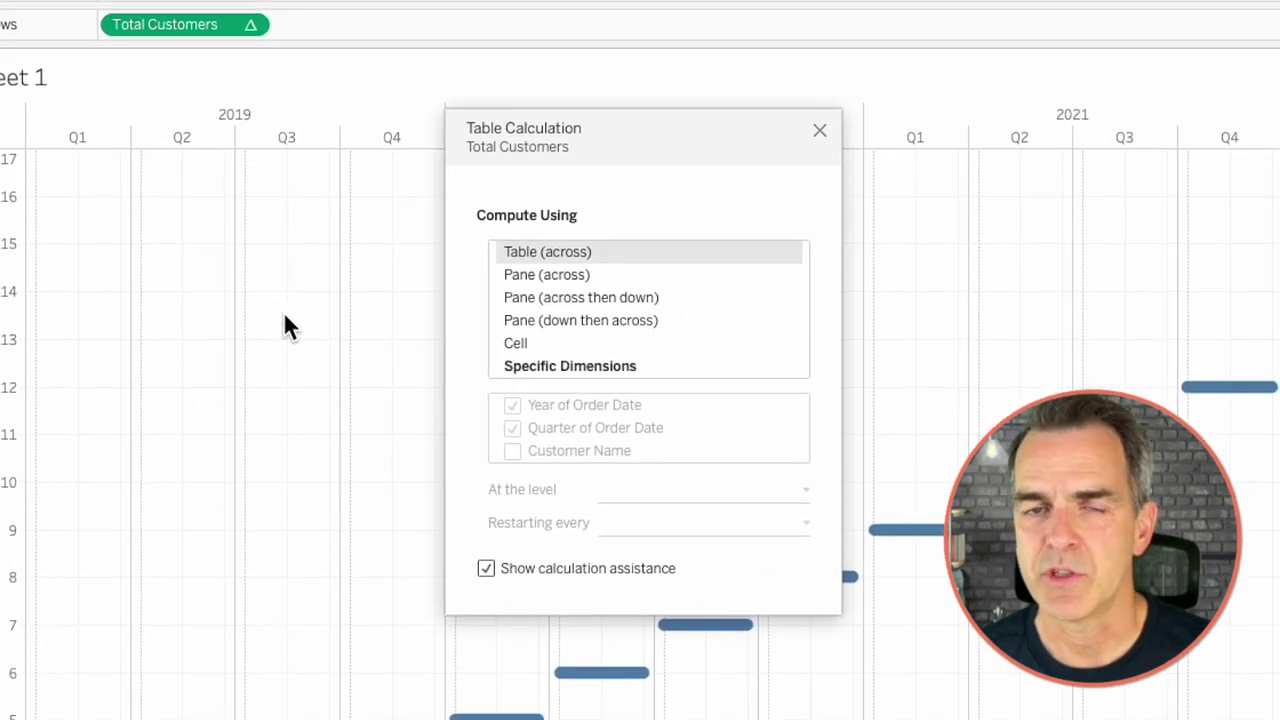
click(523, 368)
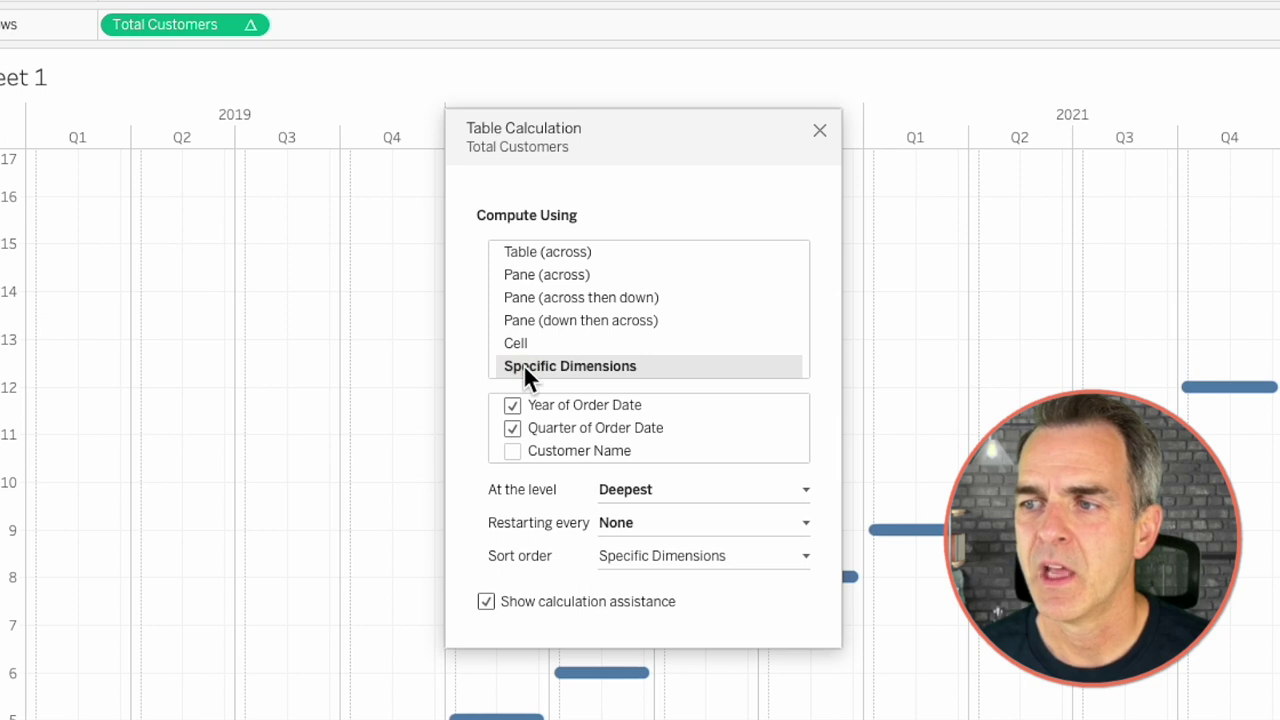
click(512, 428)
click(512, 451)
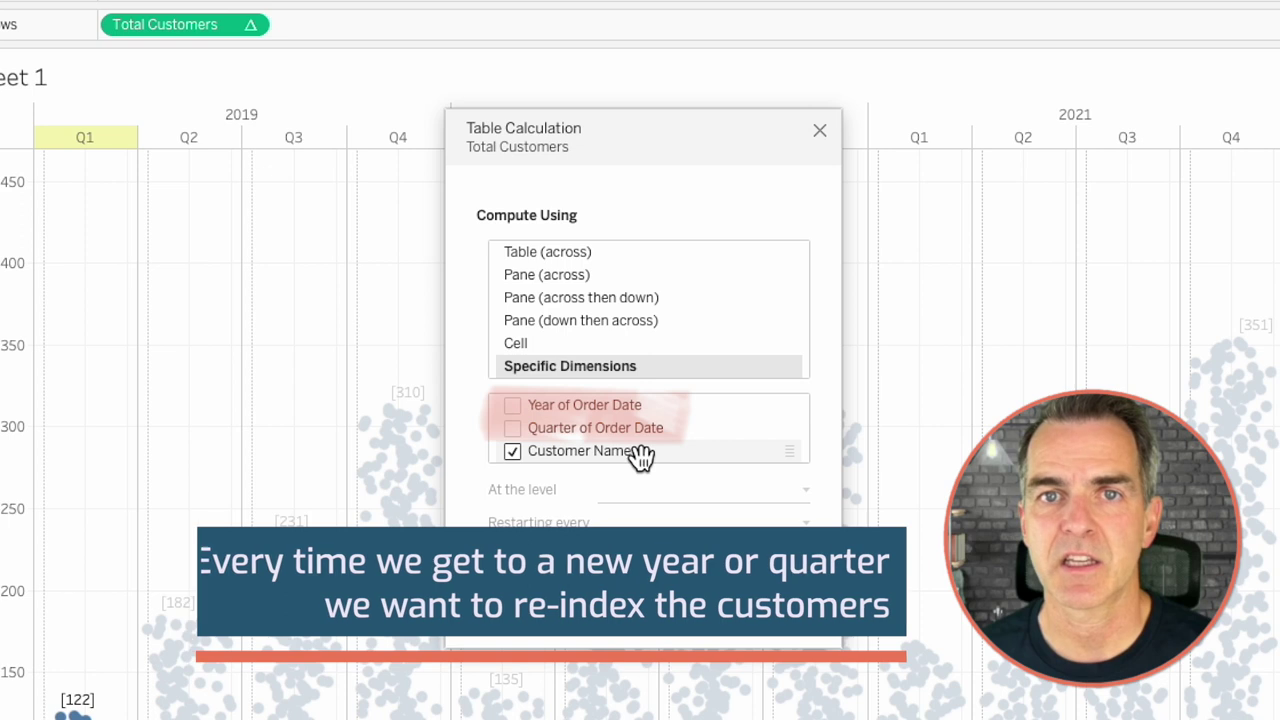
click(820, 130)
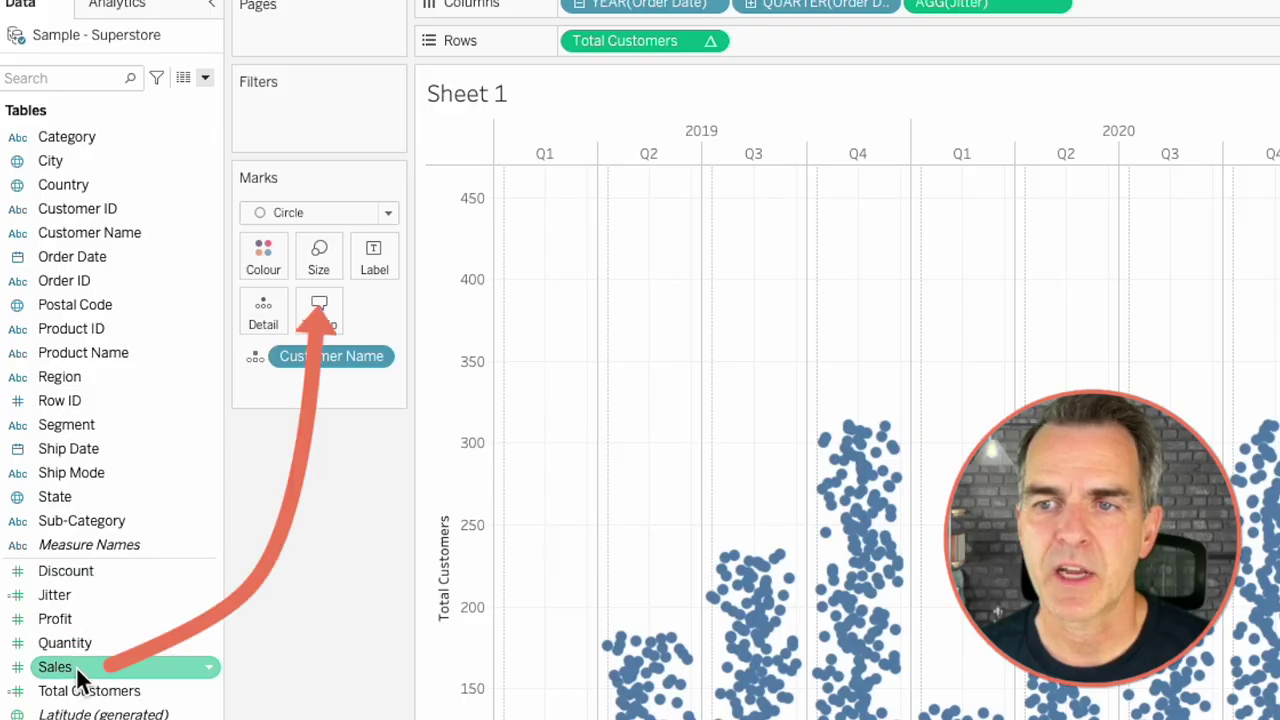
Size the circles by SUM(Sales), enlarge them slightly, and set opacity to 75%.
drag(78, 676, 306, 259)
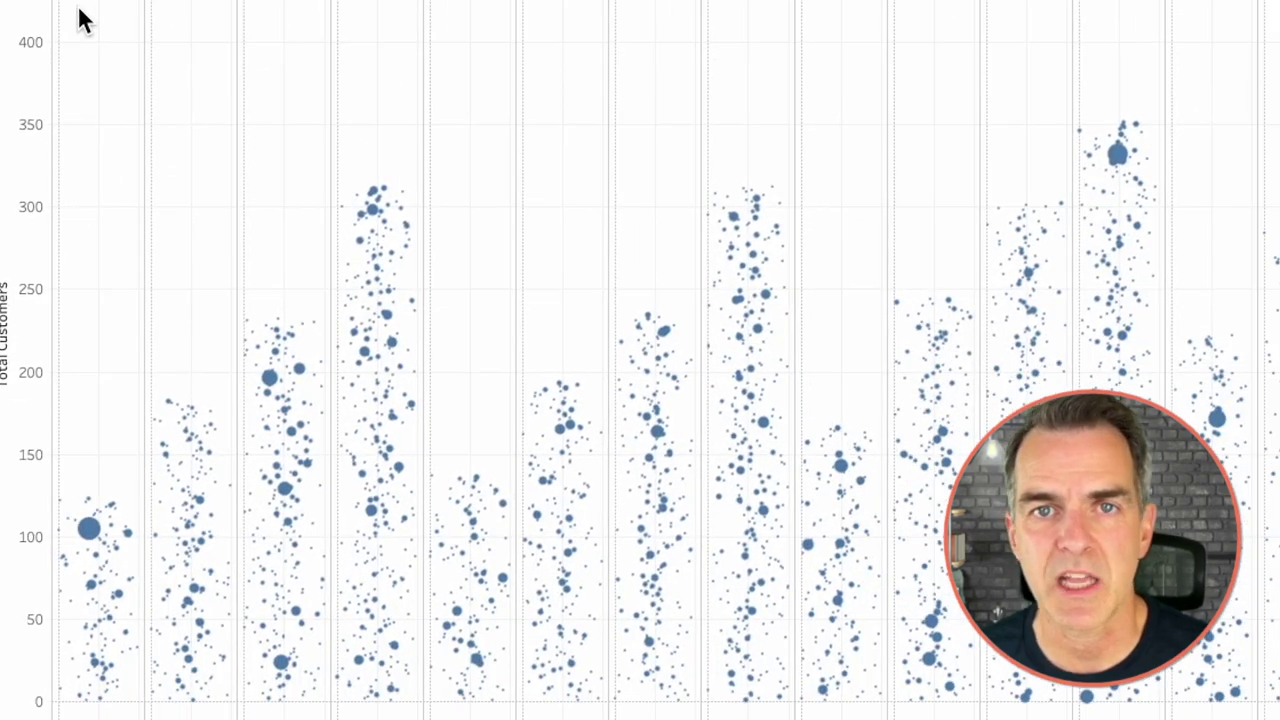
click(0, 21)
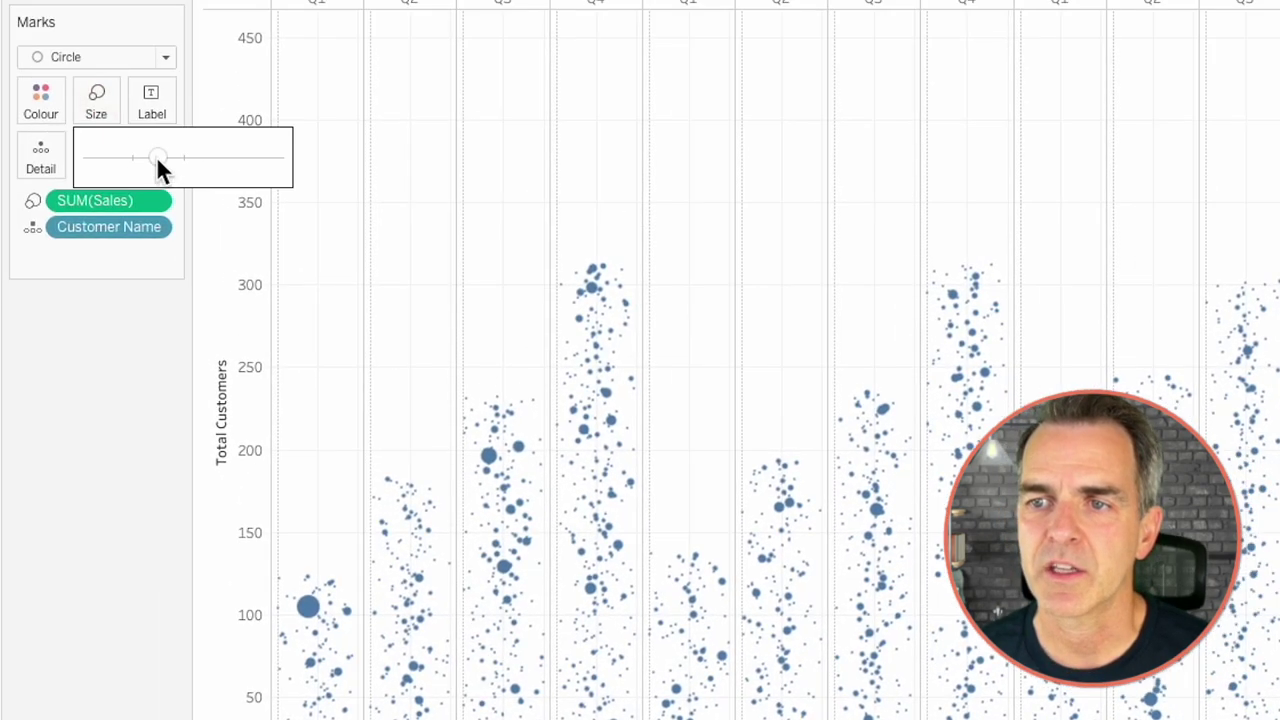
drag(177, 159, 183, 158)
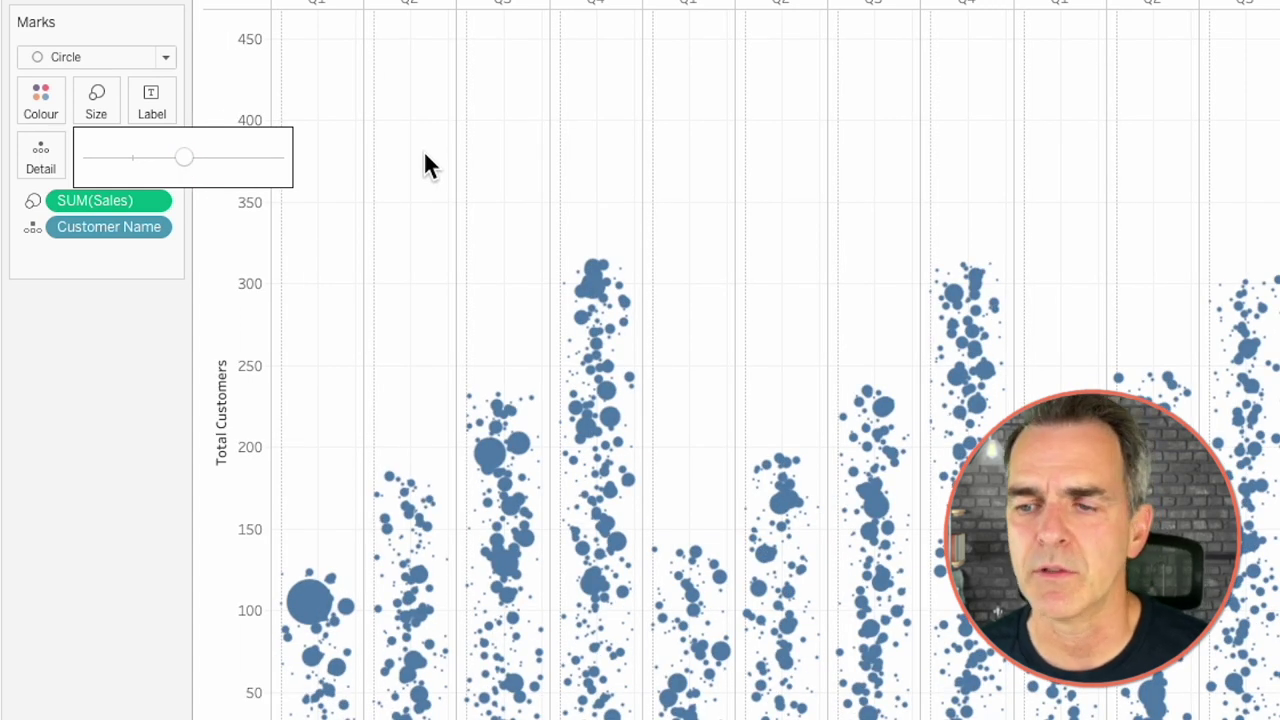
click(51, 104)
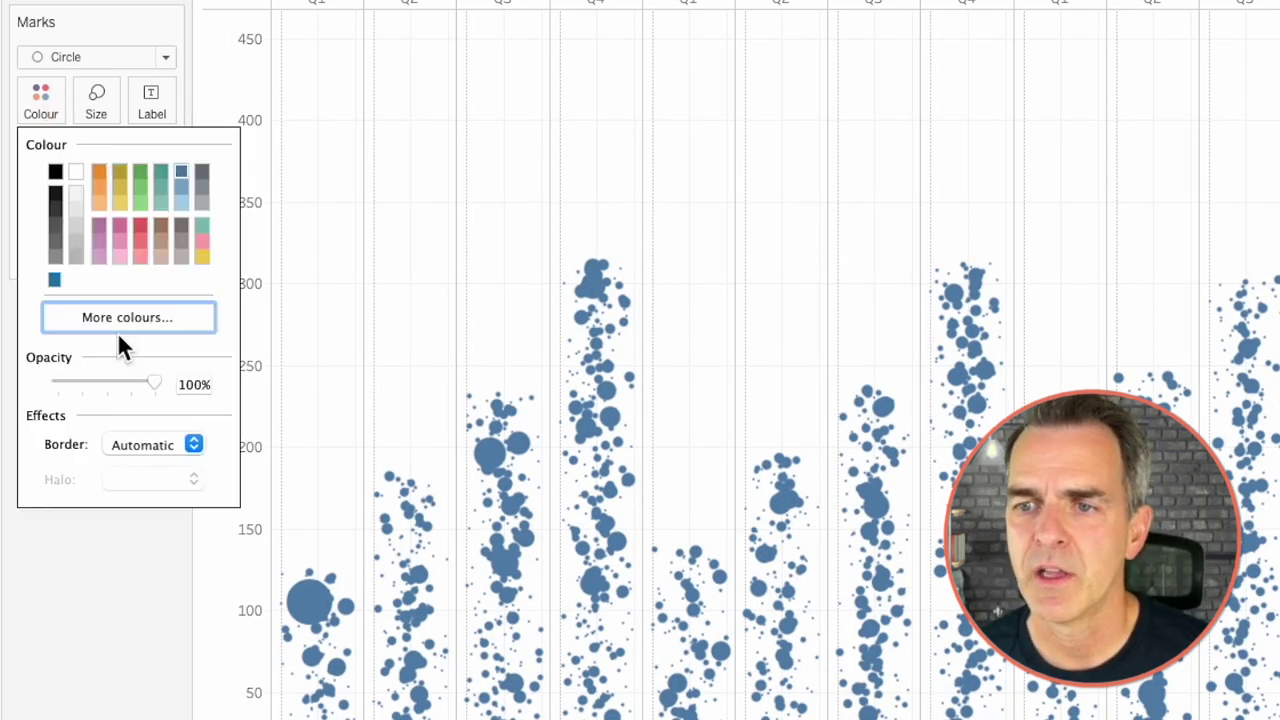
drag(153, 384, 129, 388)
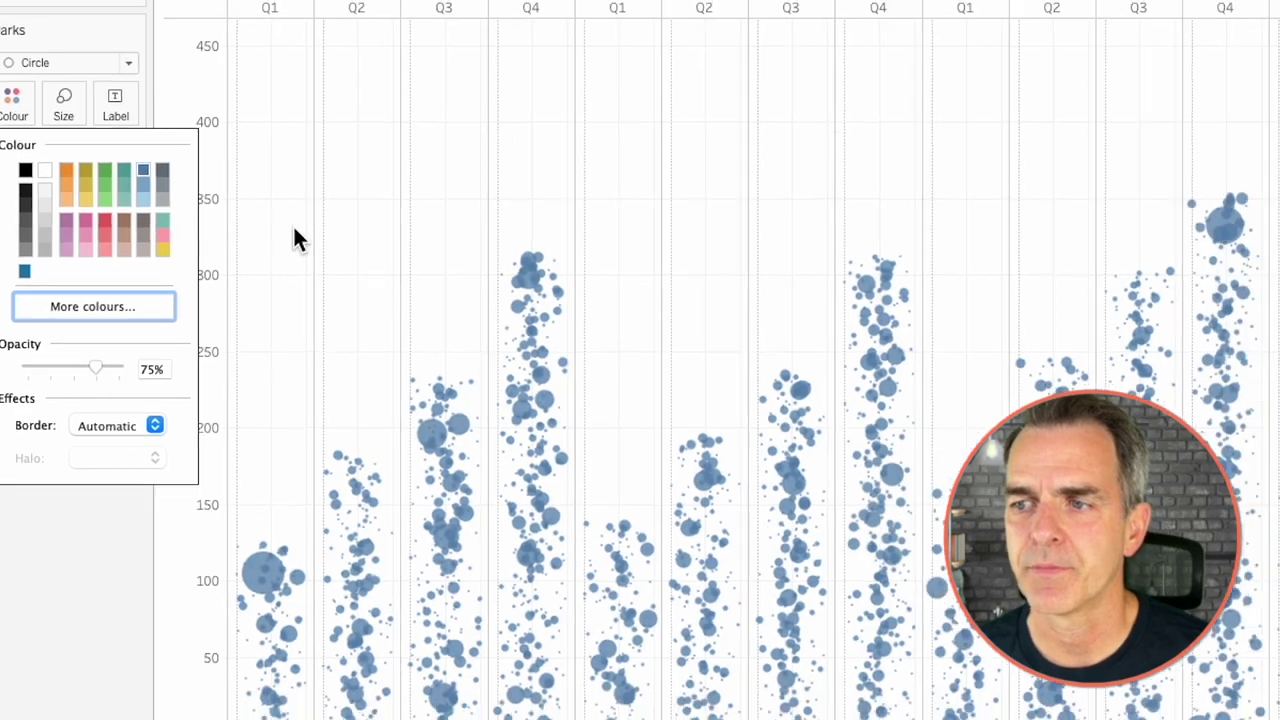
click(341, 243)
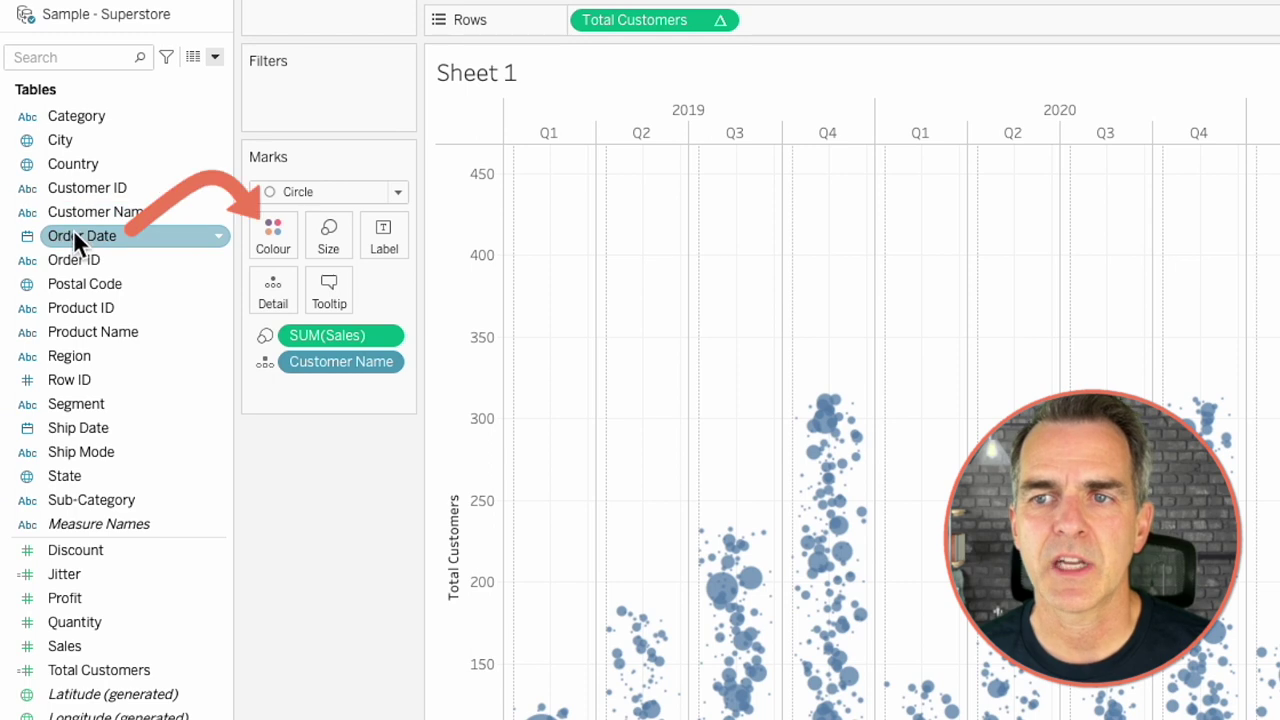
Colour the circles by combined YEAR and QUARTER of Order Date.
drag(74, 232, 274, 236)
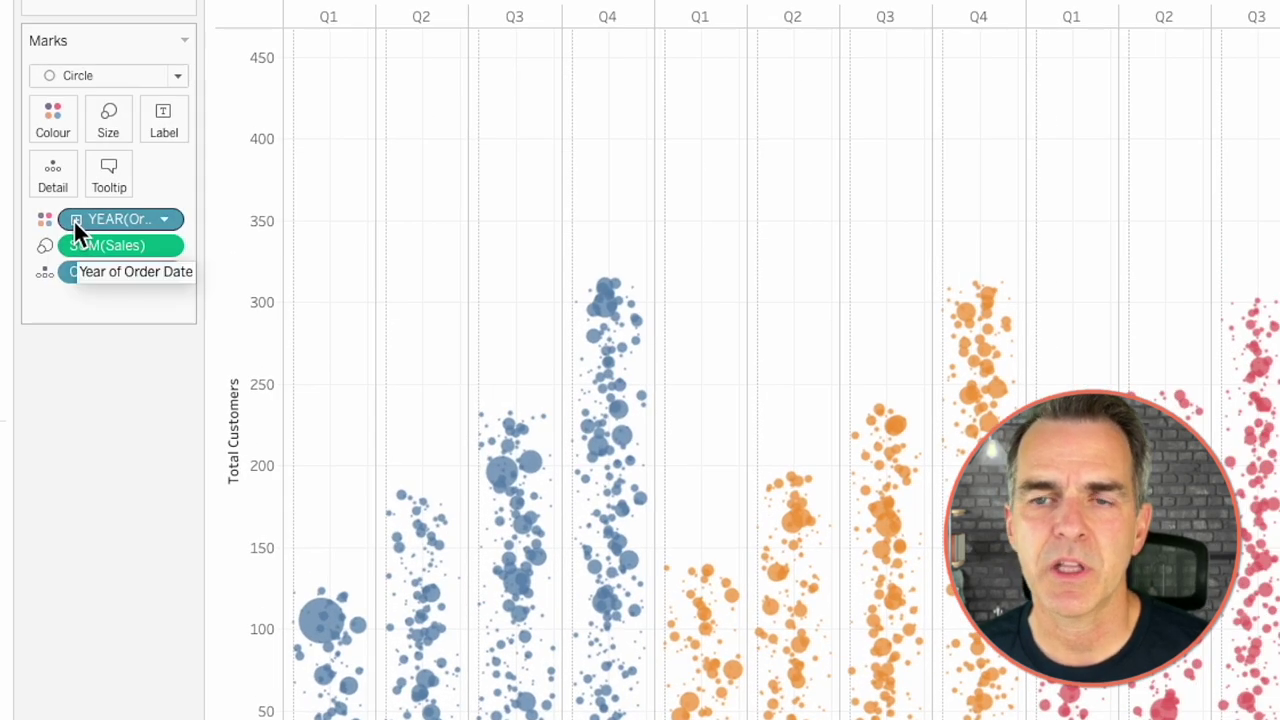
click(76, 219)
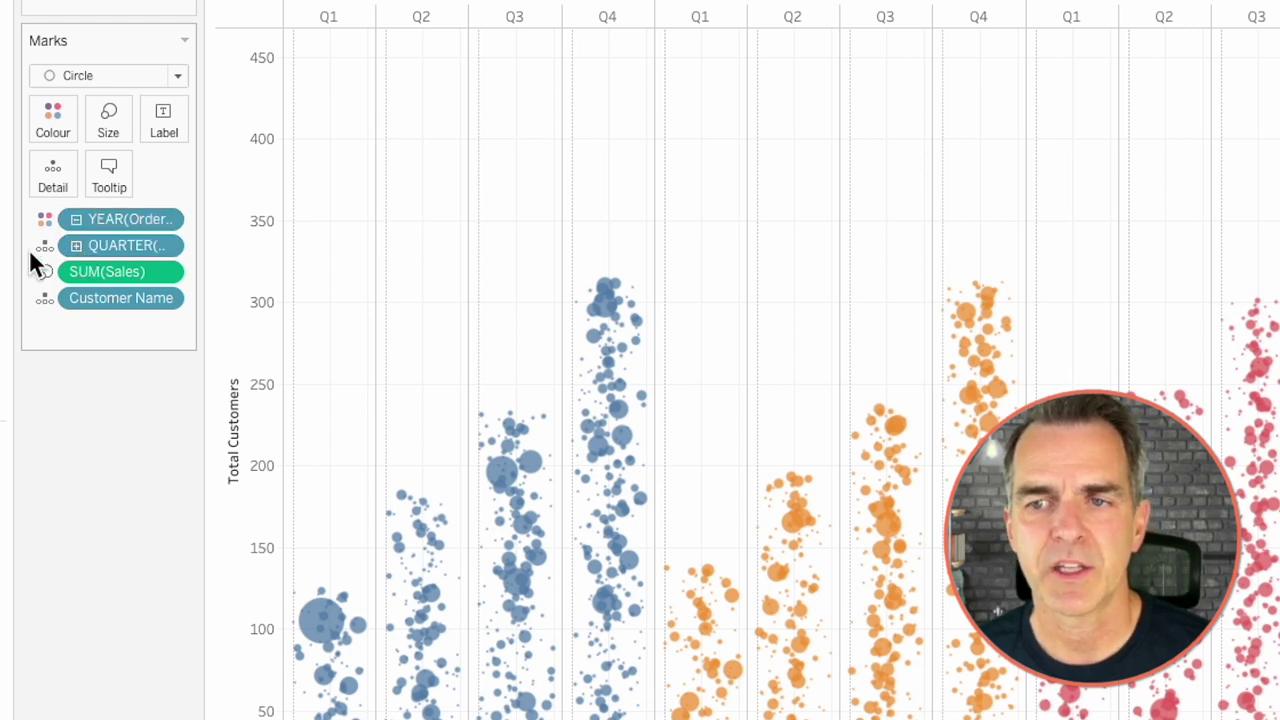
click(40, 248)
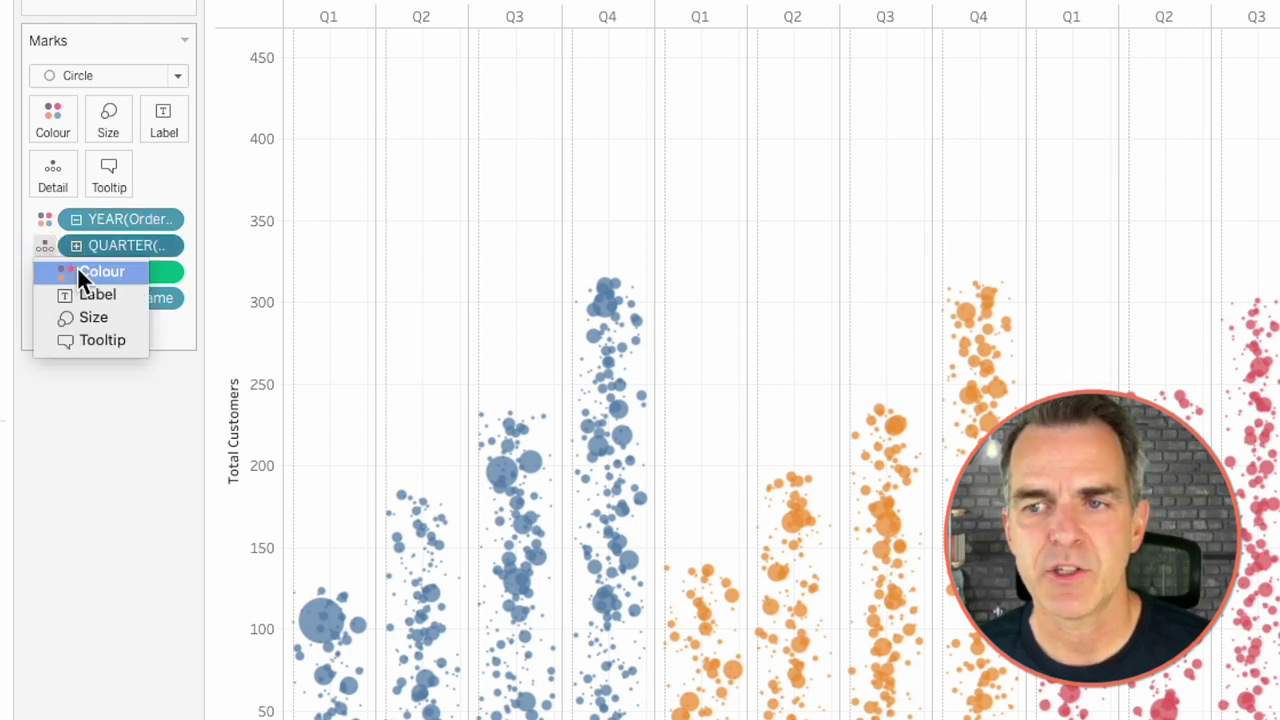
click(80, 267)
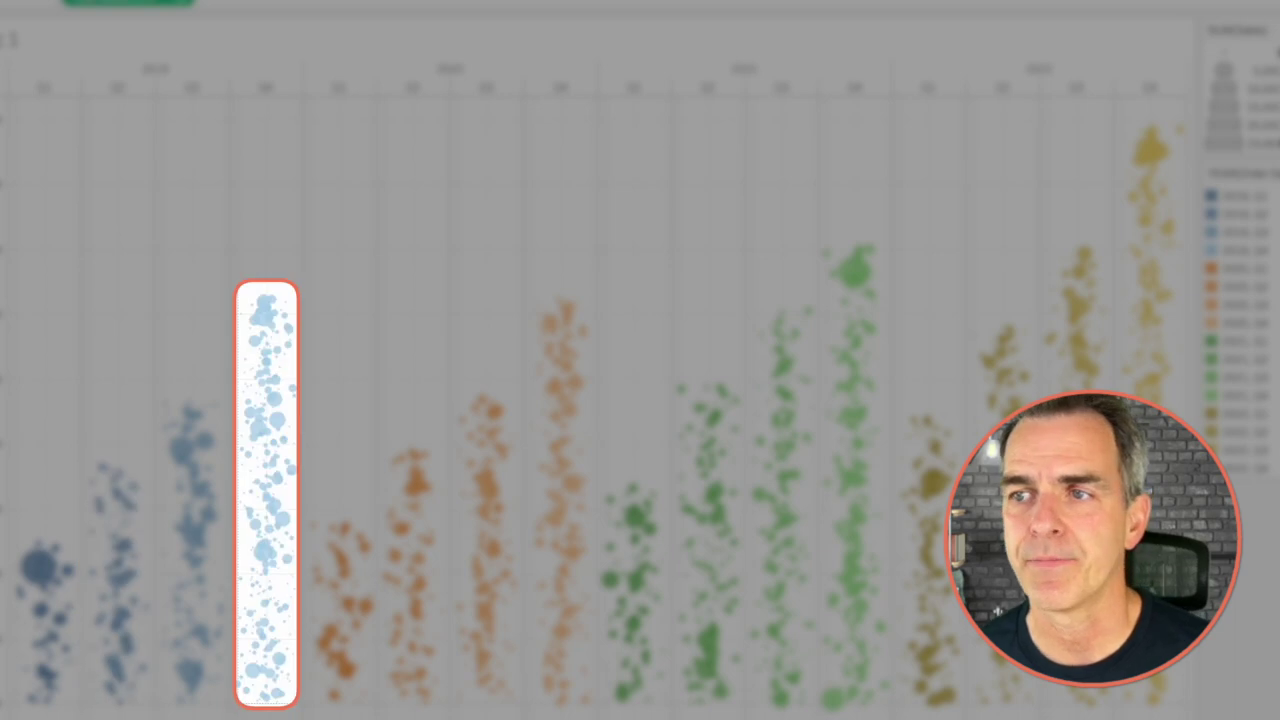
Set Grid Lines and Zero Lines to None in the sheet's Lines formatting.
right_click(120, 247)
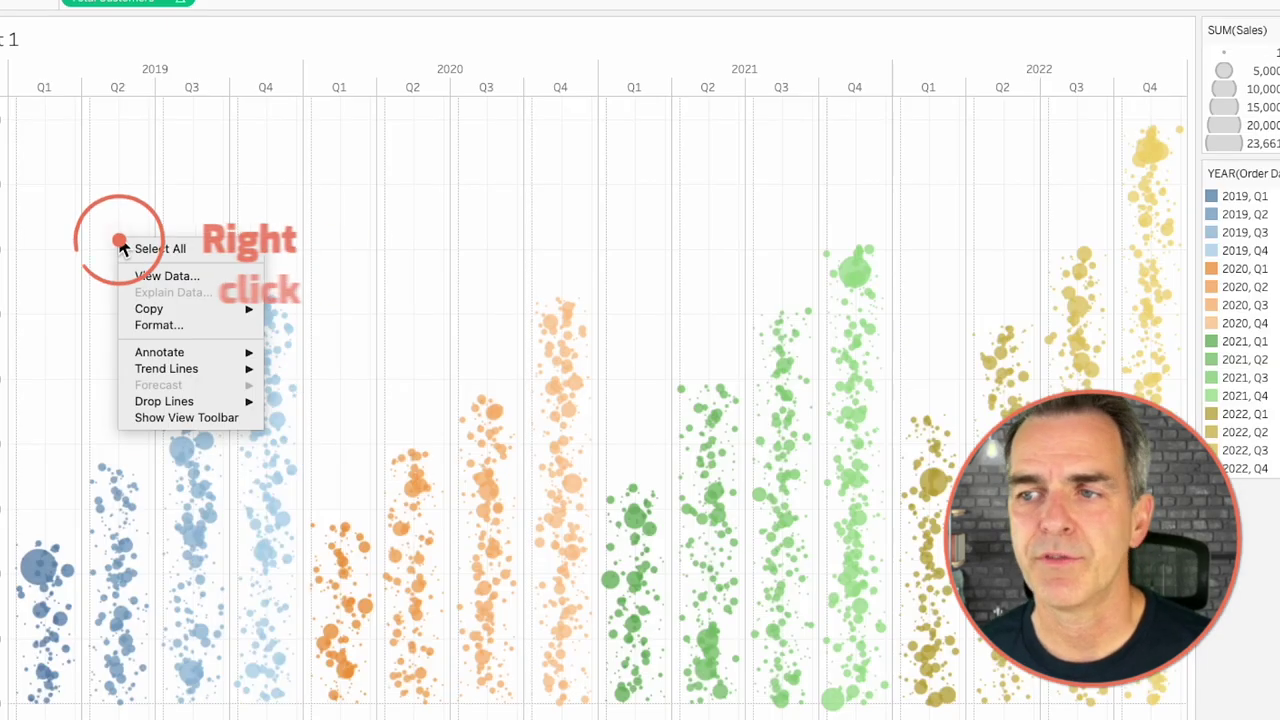
click(159, 325)
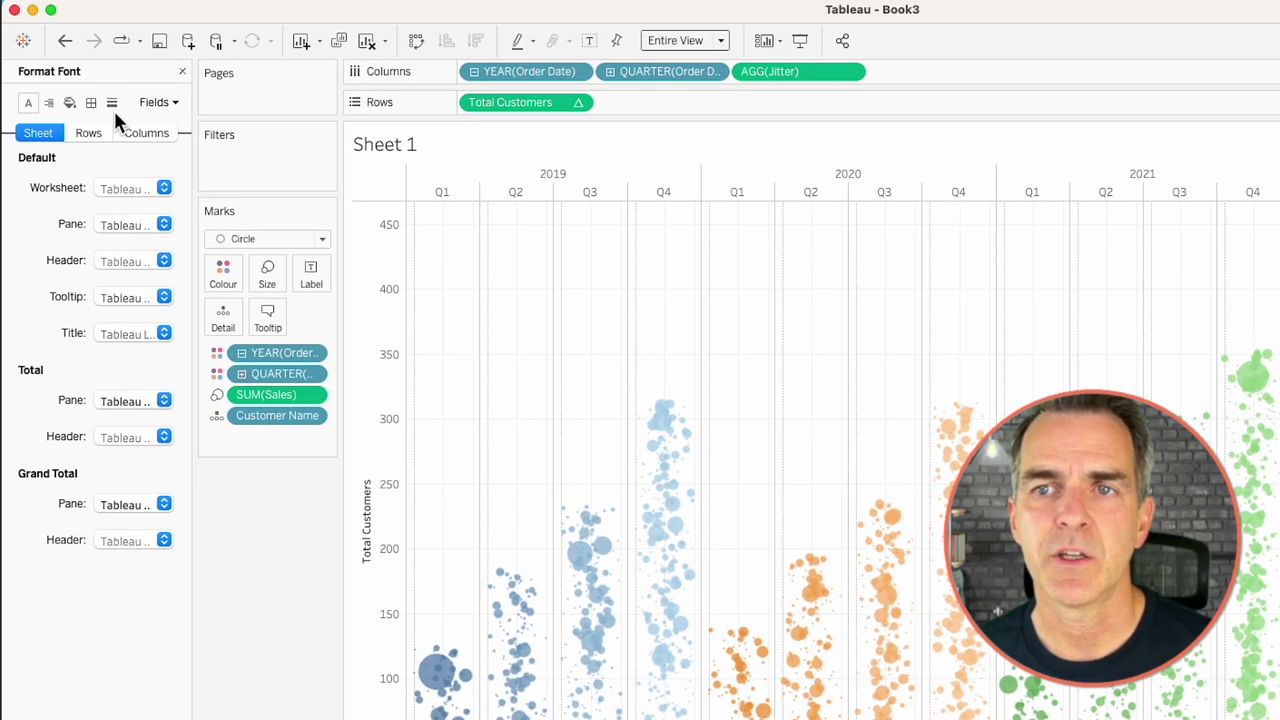
click(111, 103)
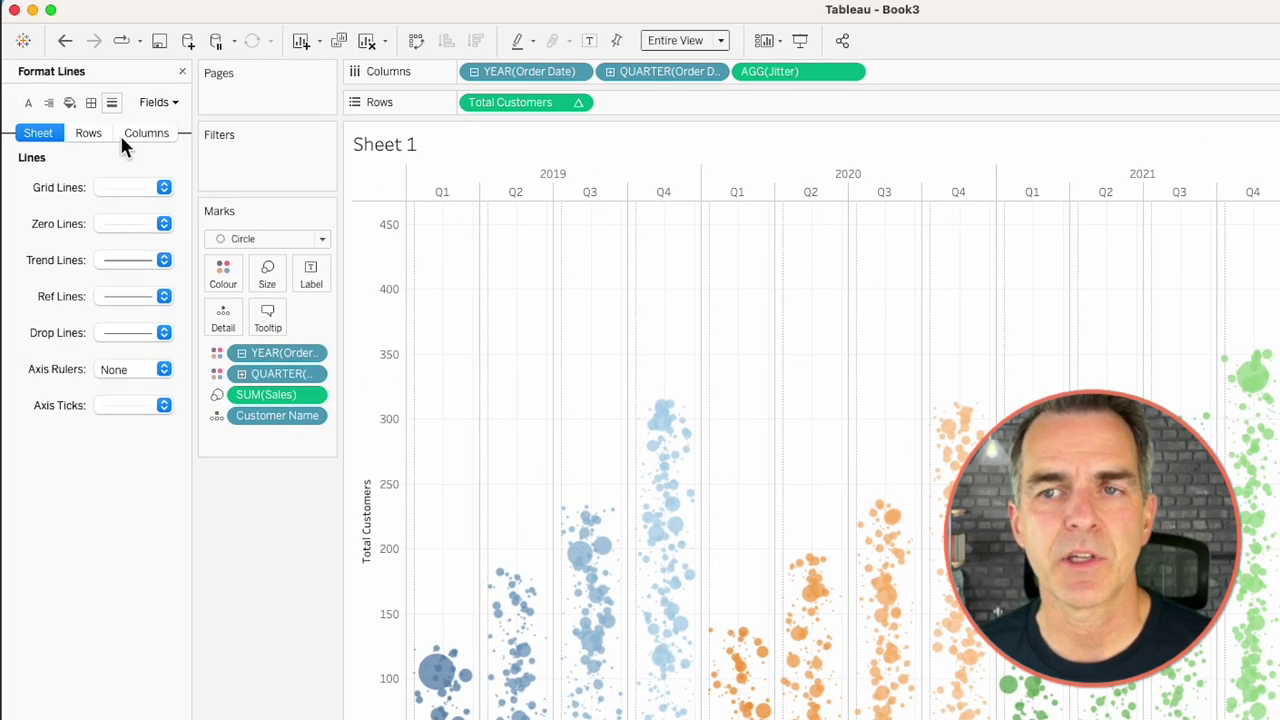
click(127, 188)
click(129, 211)
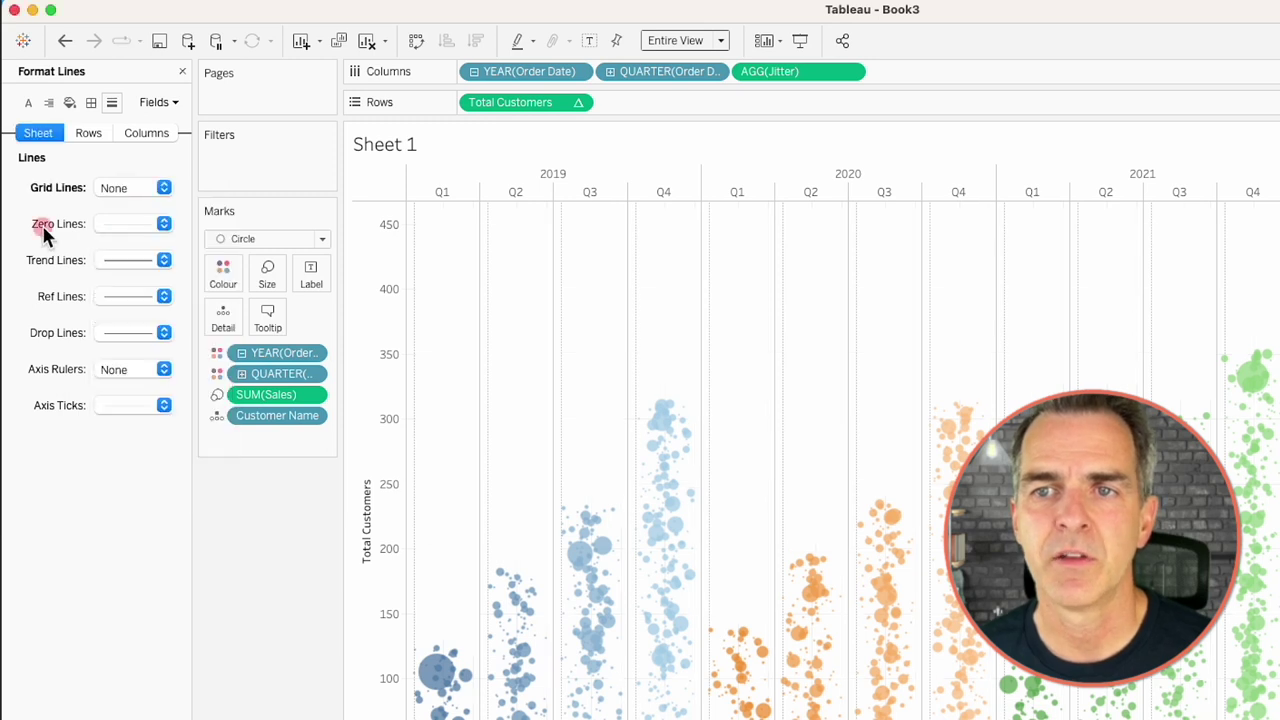
click(118, 223)
click(123, 251)
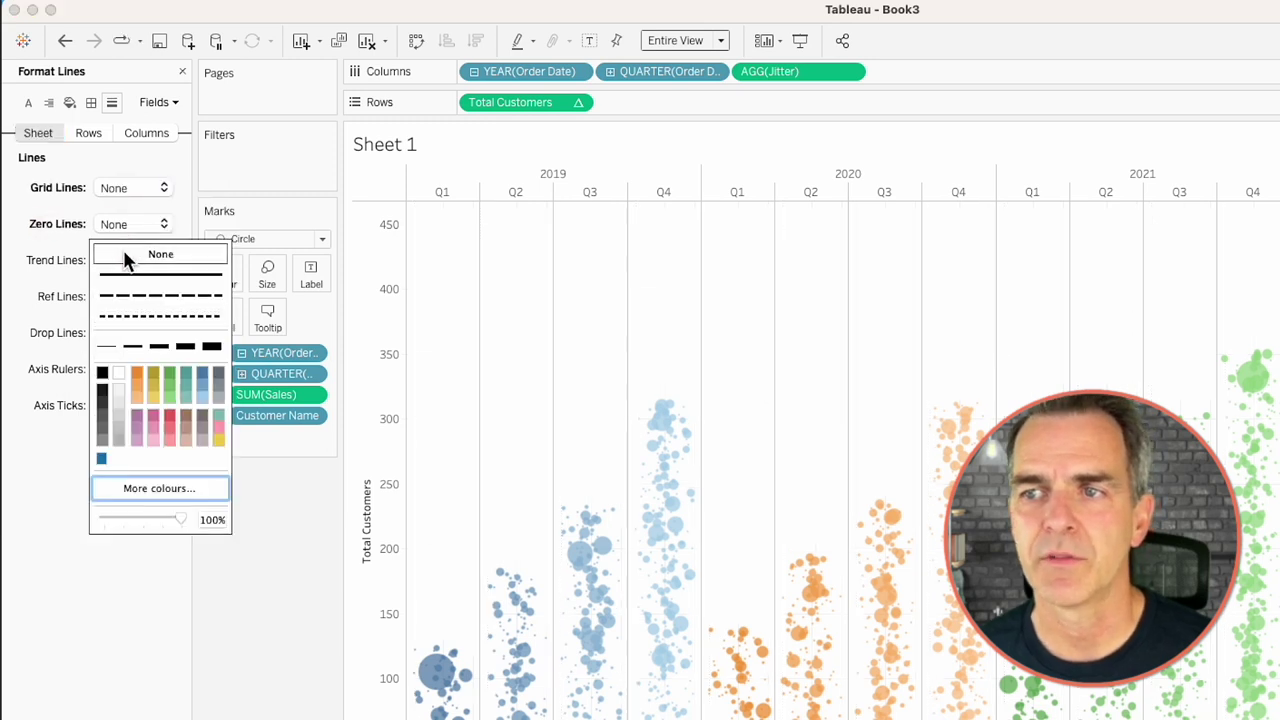
click(777, 76)
Hide the Jitter header and exclude Jitter and Total Customers from the tooltip.
right_click(618, 70)
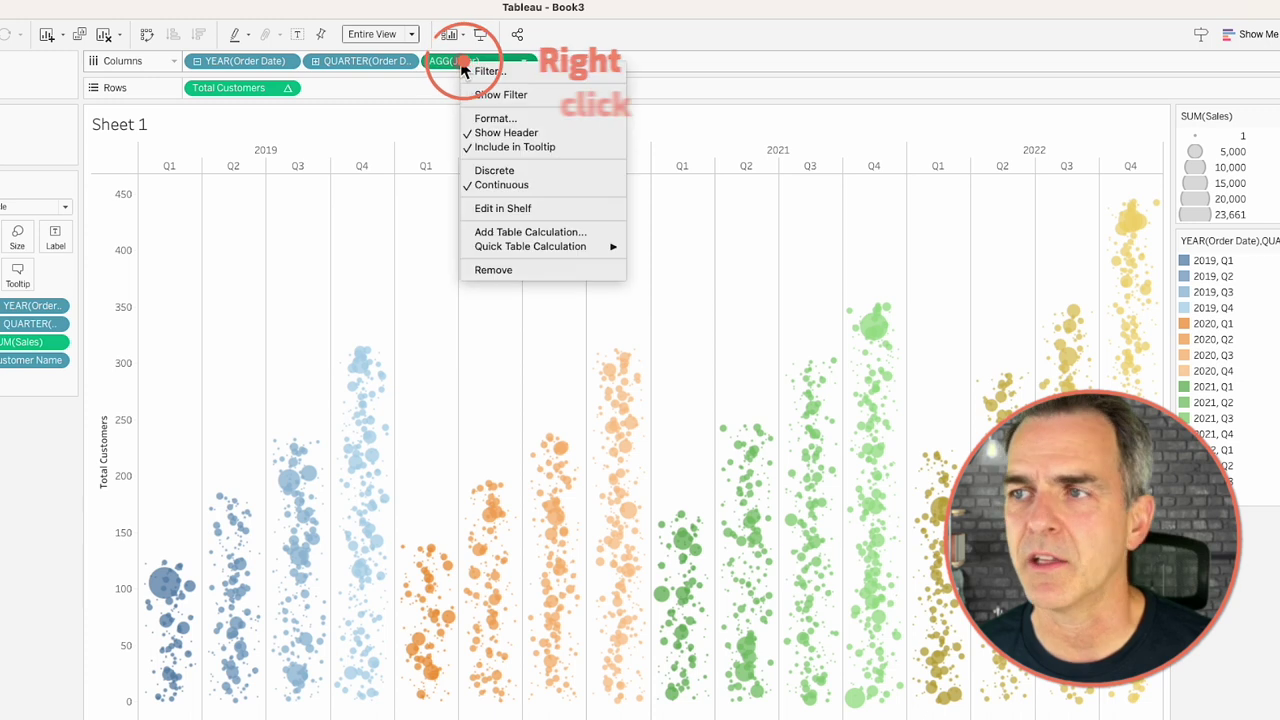
click(497, 133)
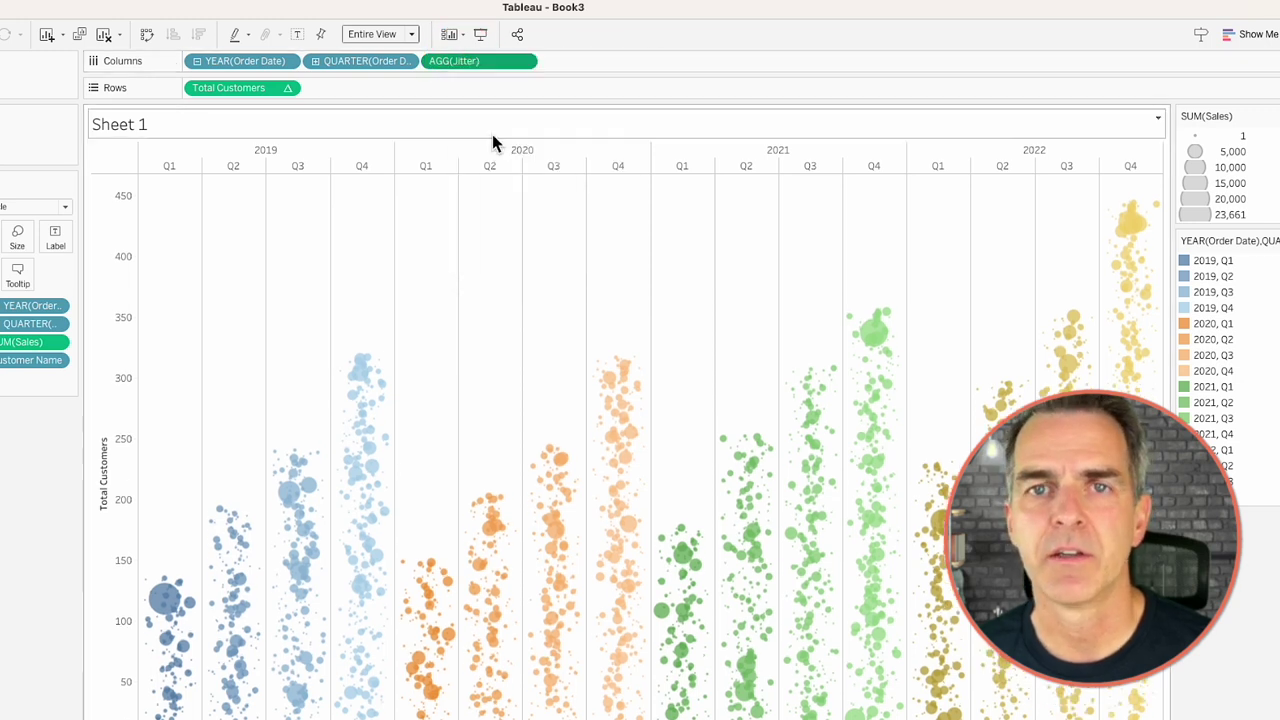
right_click(457, 63)
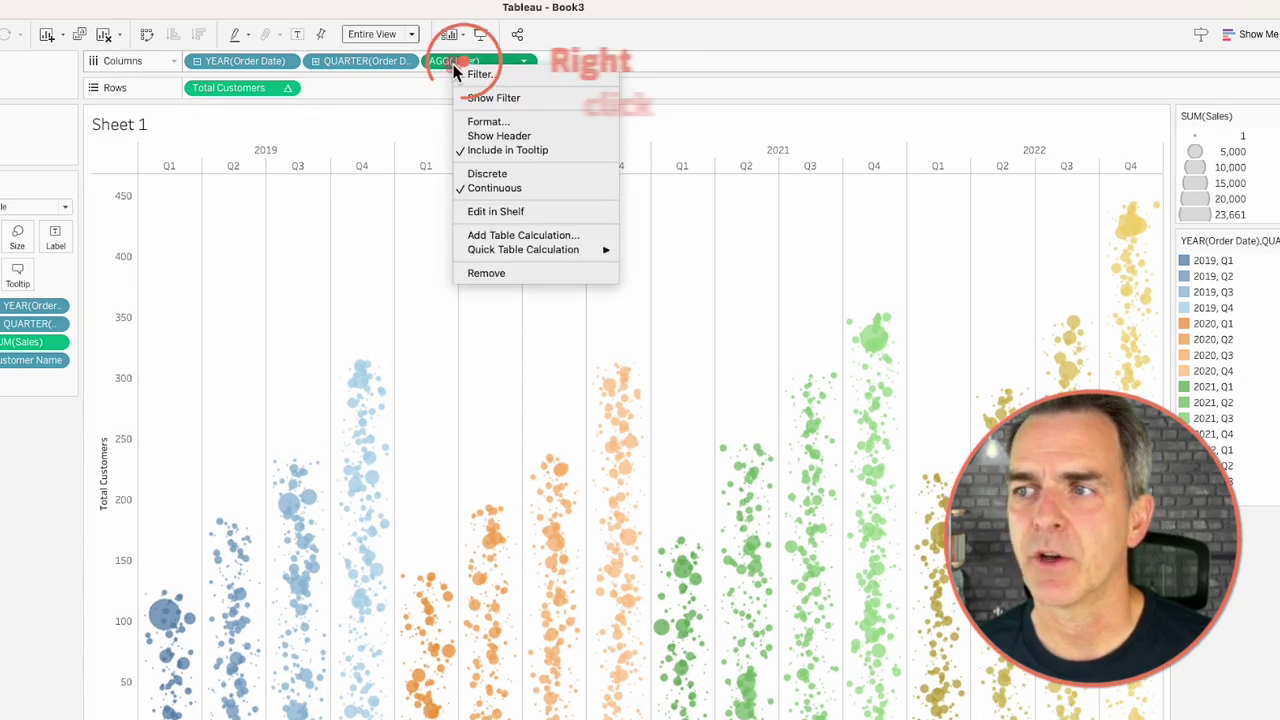
click(490, 151)
right_click(230, 88)
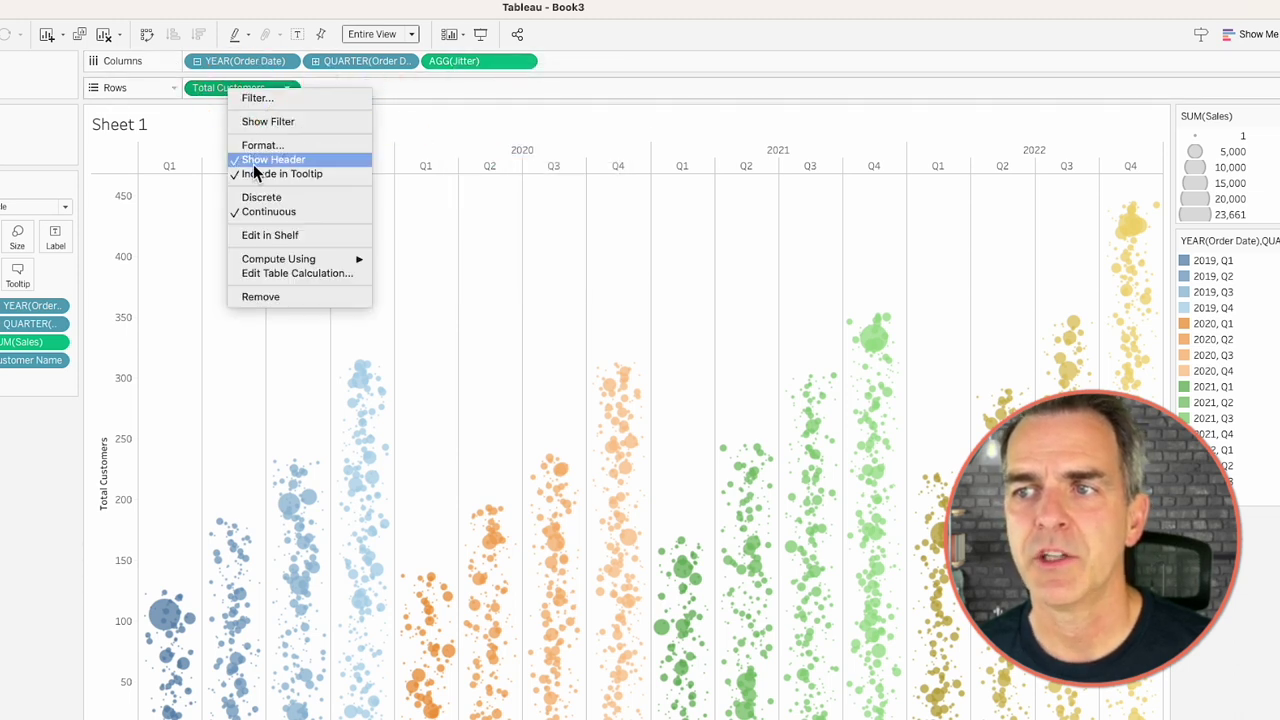
click(256, 174)
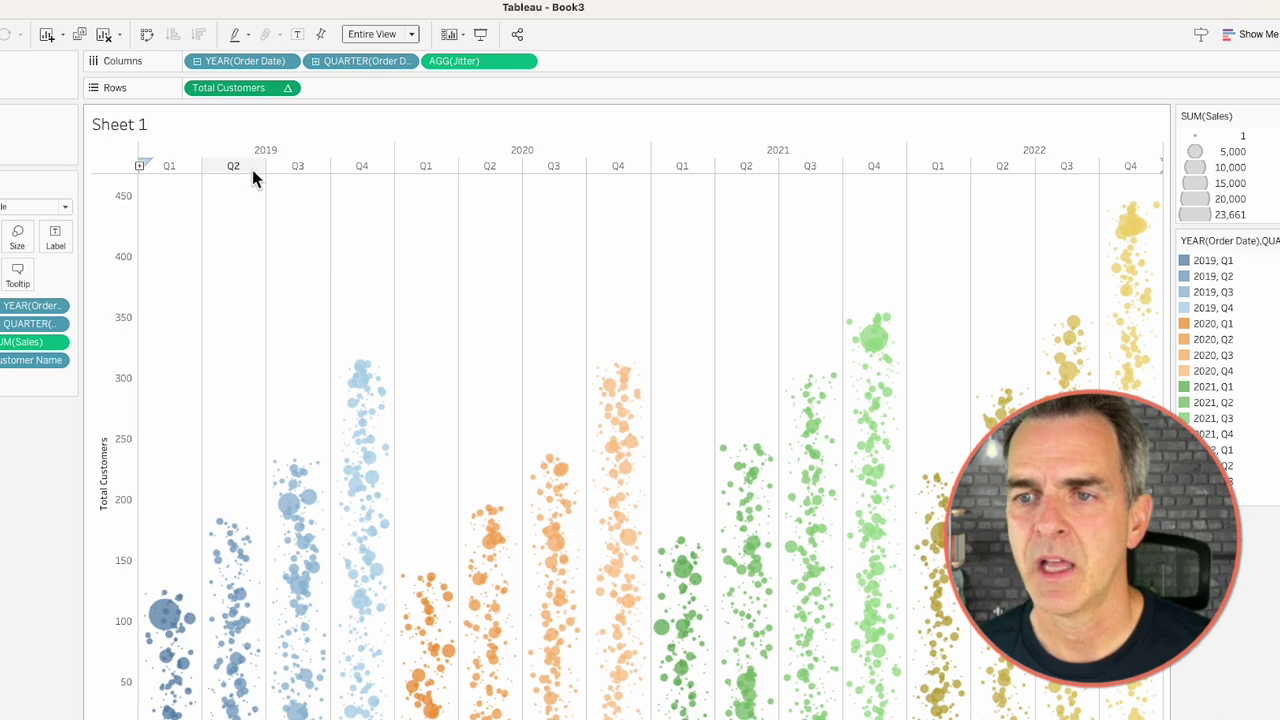
mouse_move(361, 381)
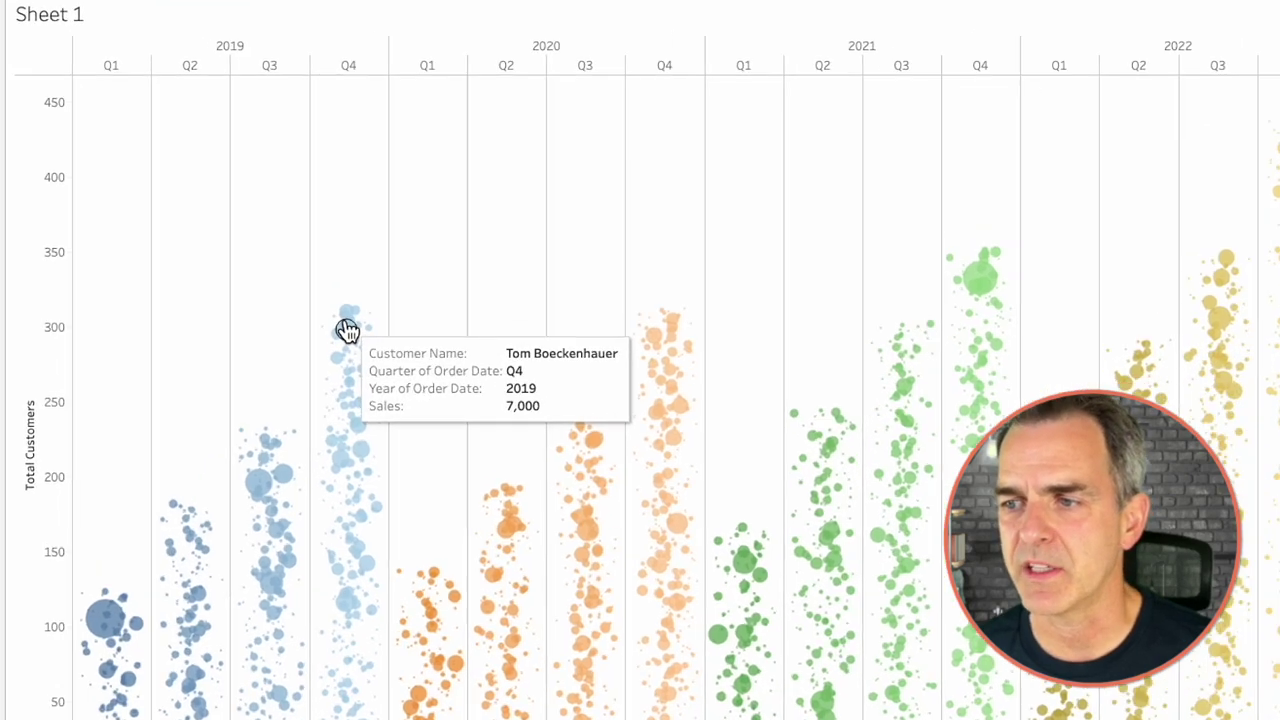